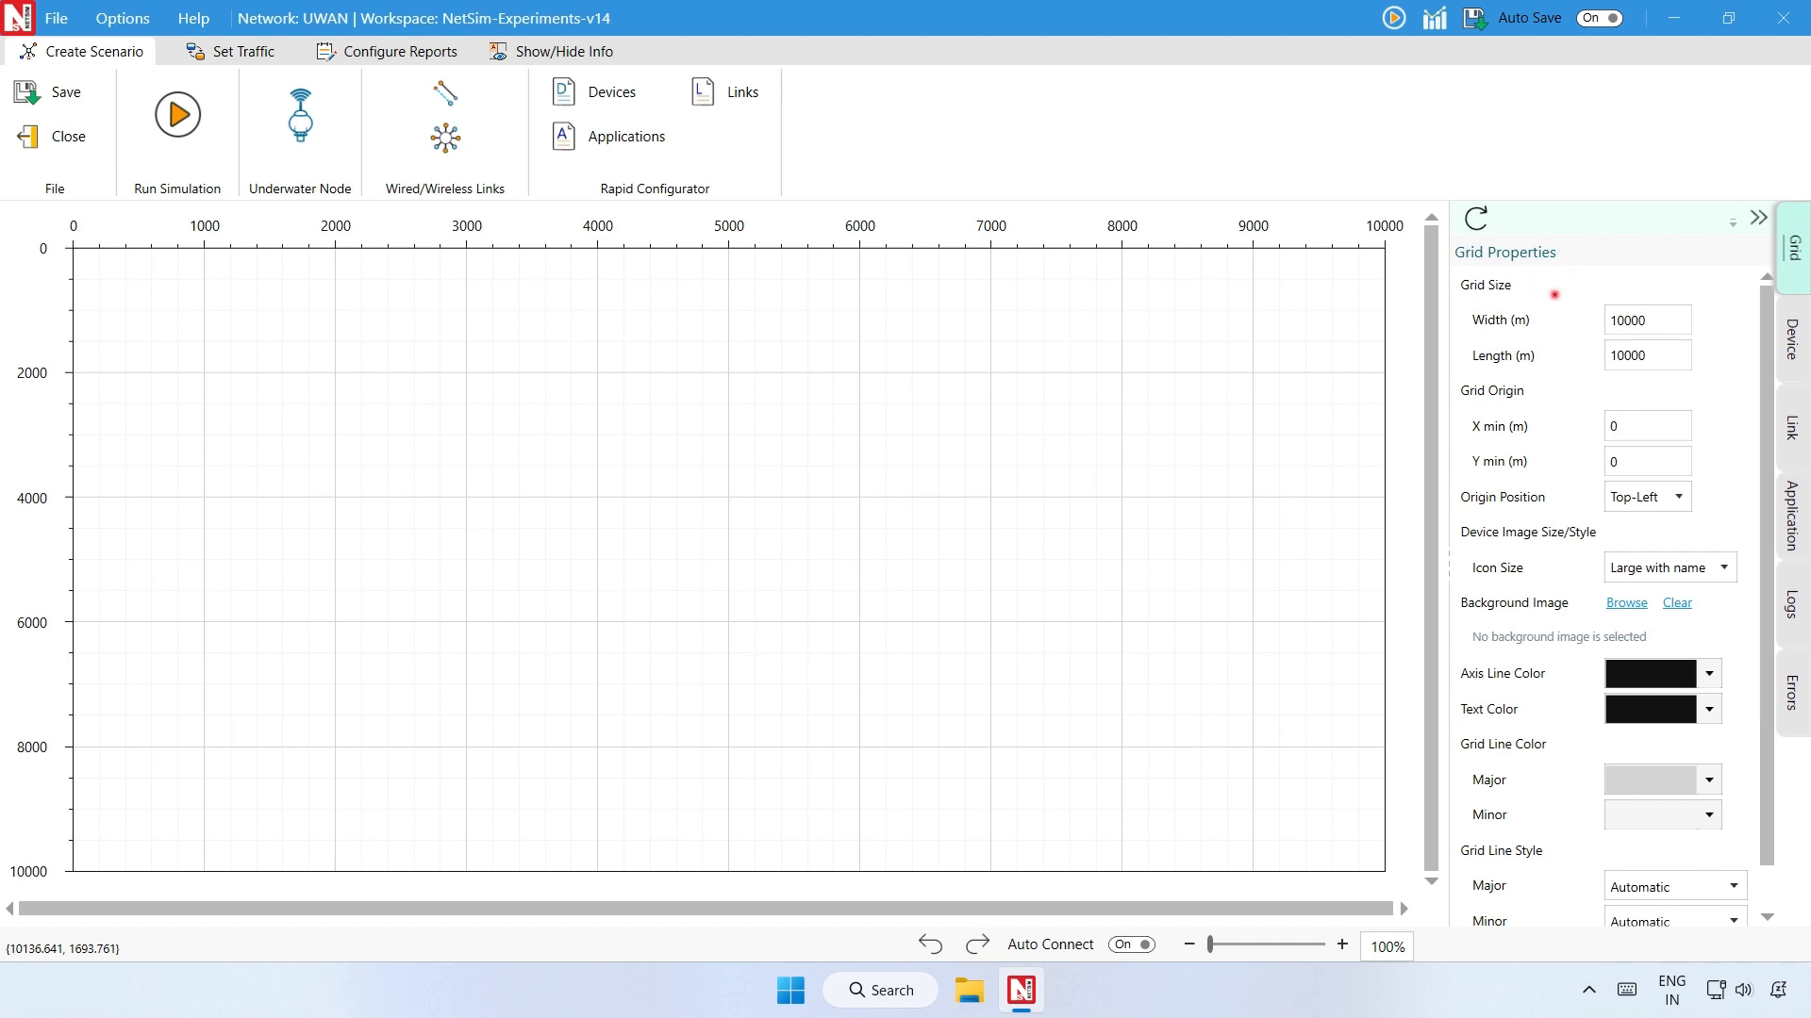
Set the grid size to 50000 m wide and 50000 m long.
double_click(1651, 320)
type("50000")
key("Return")
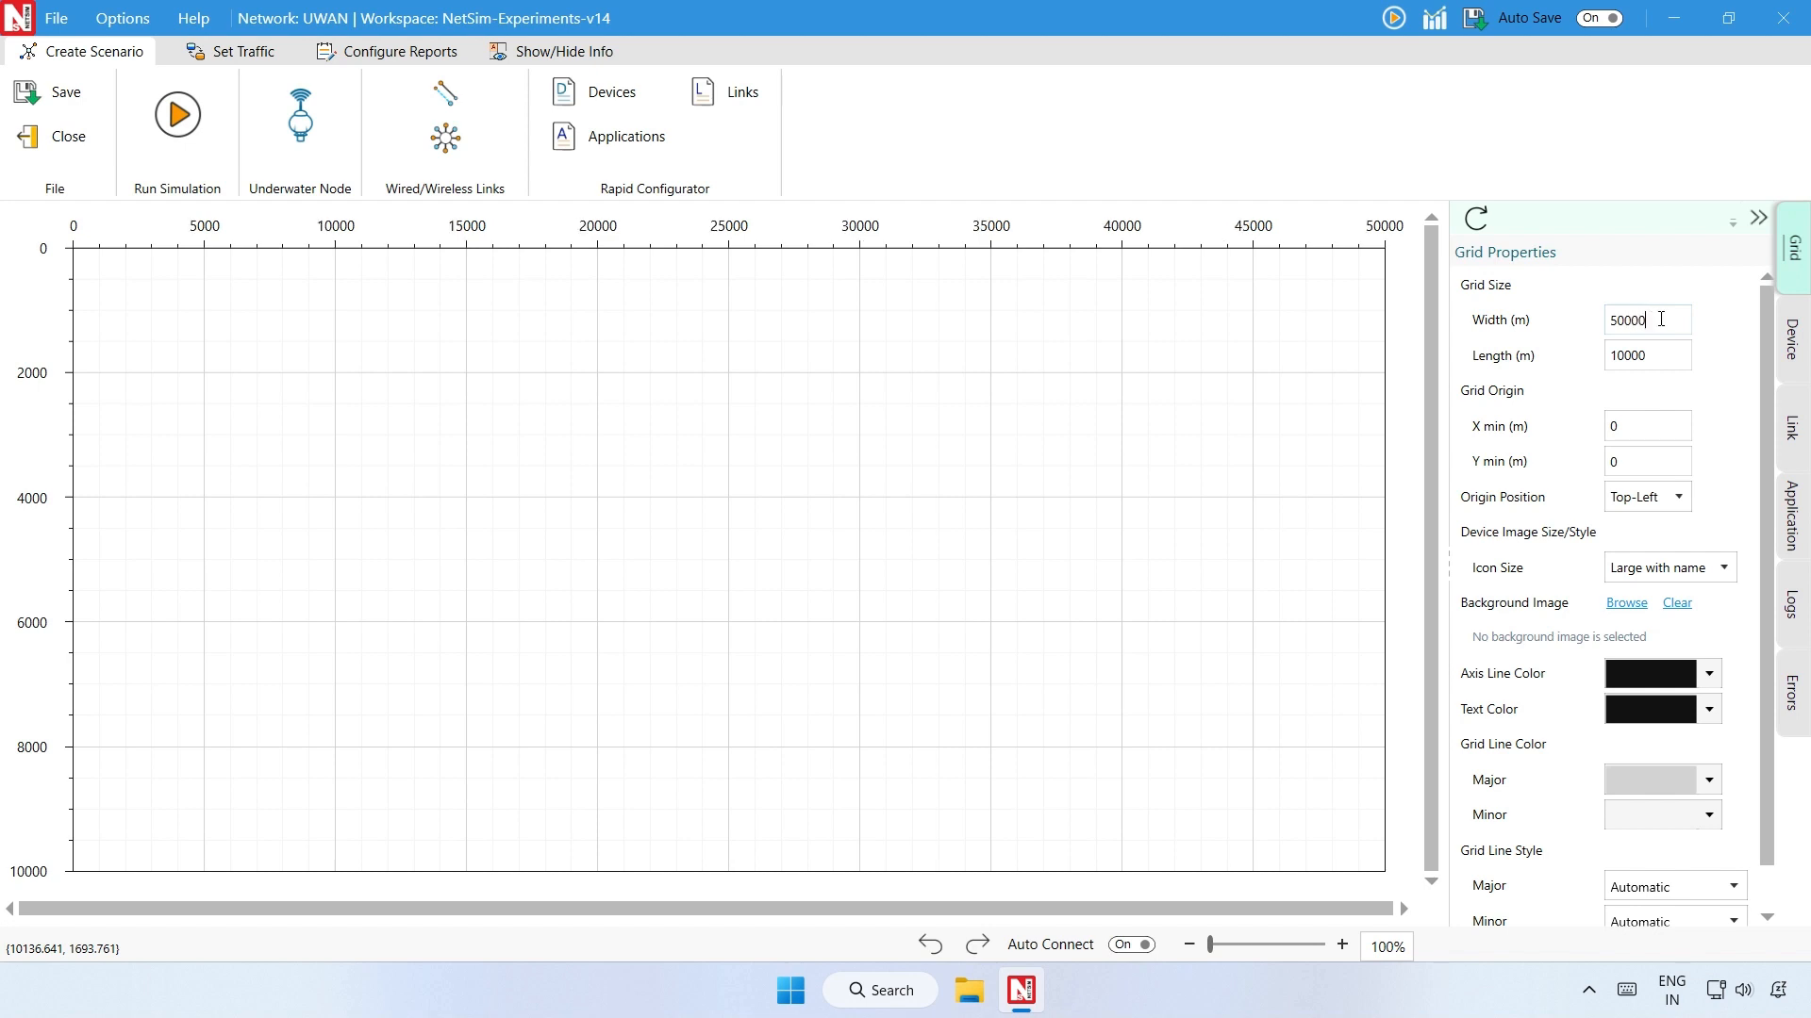
left_click(1660, 354)
double_click(1660, 354)
type("50000")
key("Return")
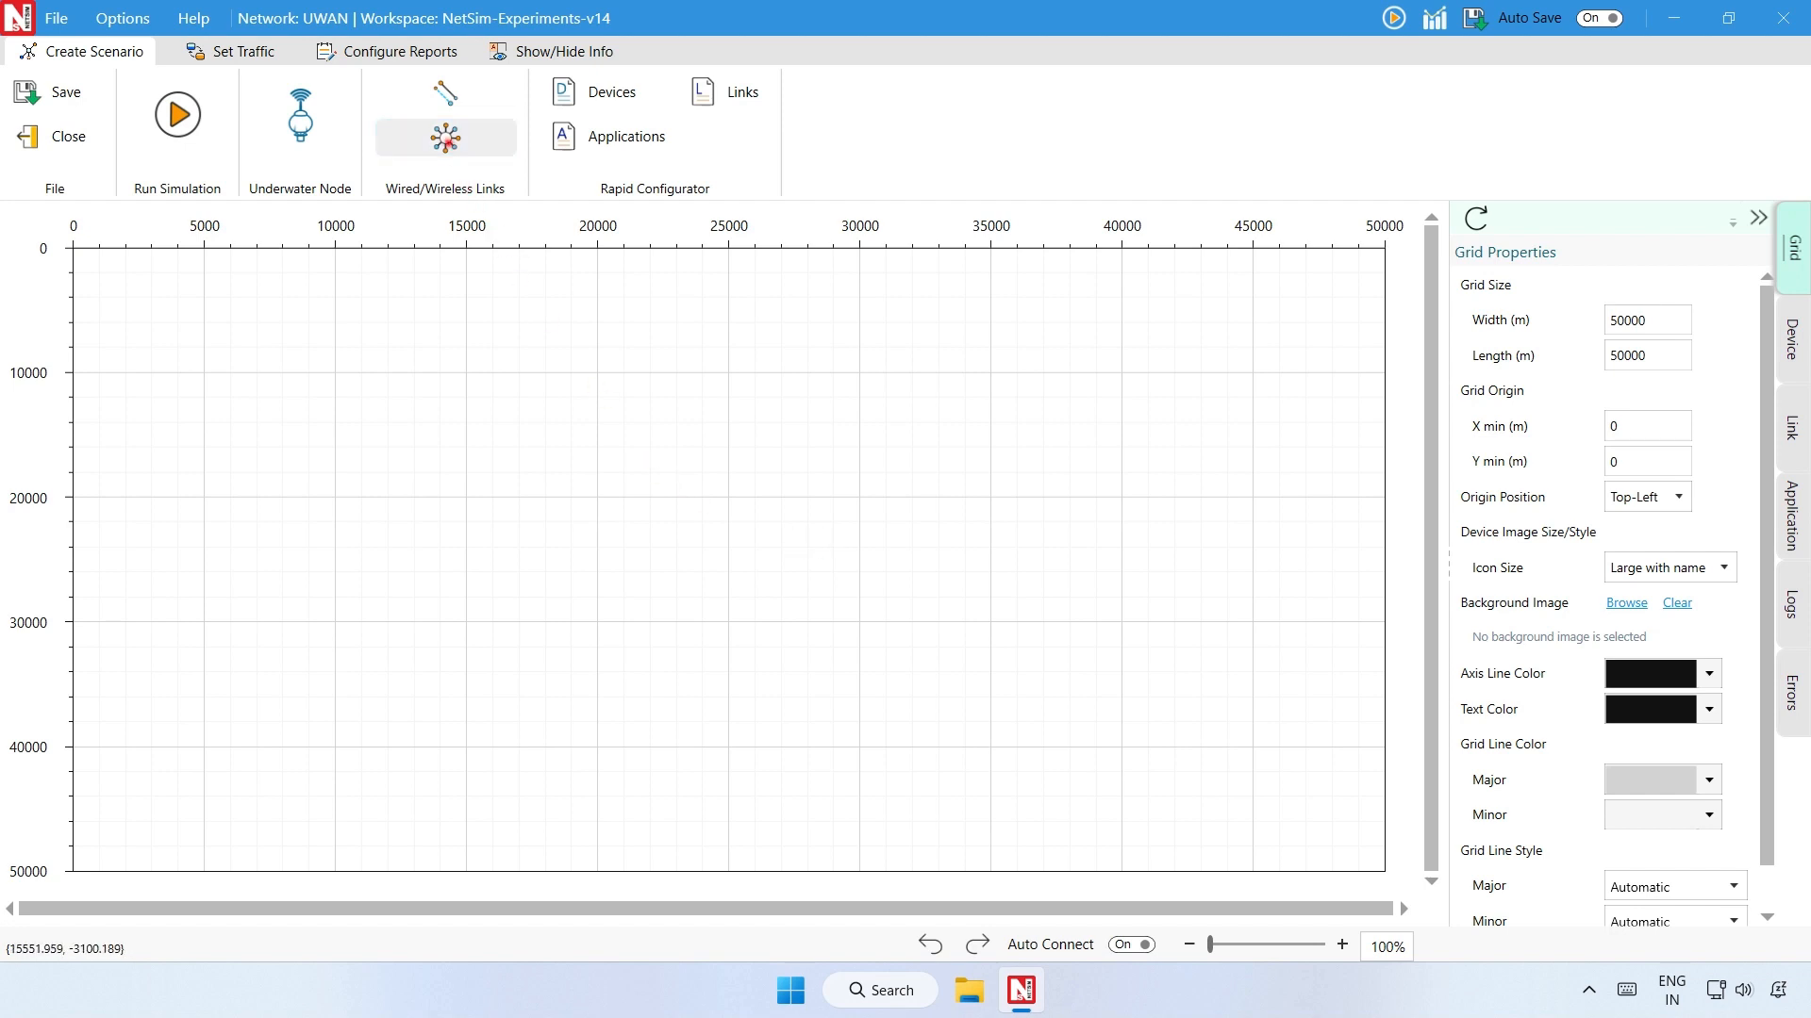
Place an ad hoc link near the grid's upper edge and two underwater nodes below it, at about (13400, 22300) and (26000, 31000).
left_click(447, 139)
left_click(597, 288)
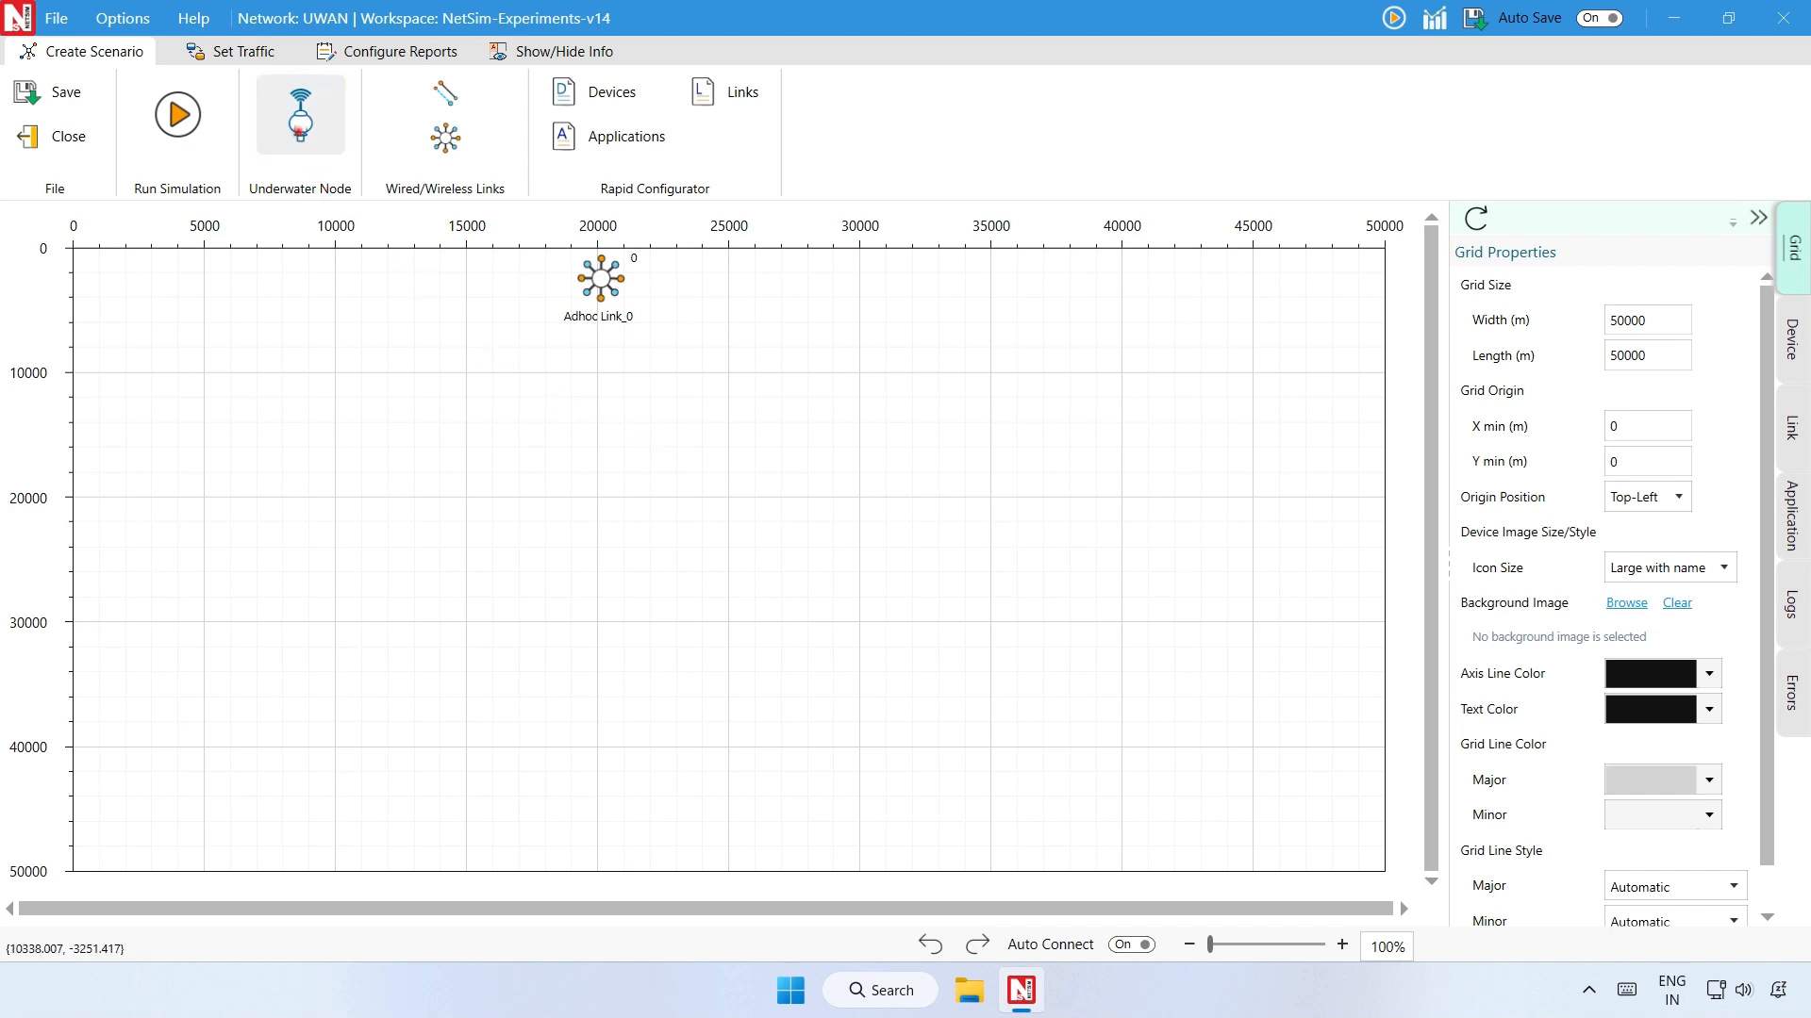
left_click(300, 130)
left_click(425, 528)
left_click(755, 636)
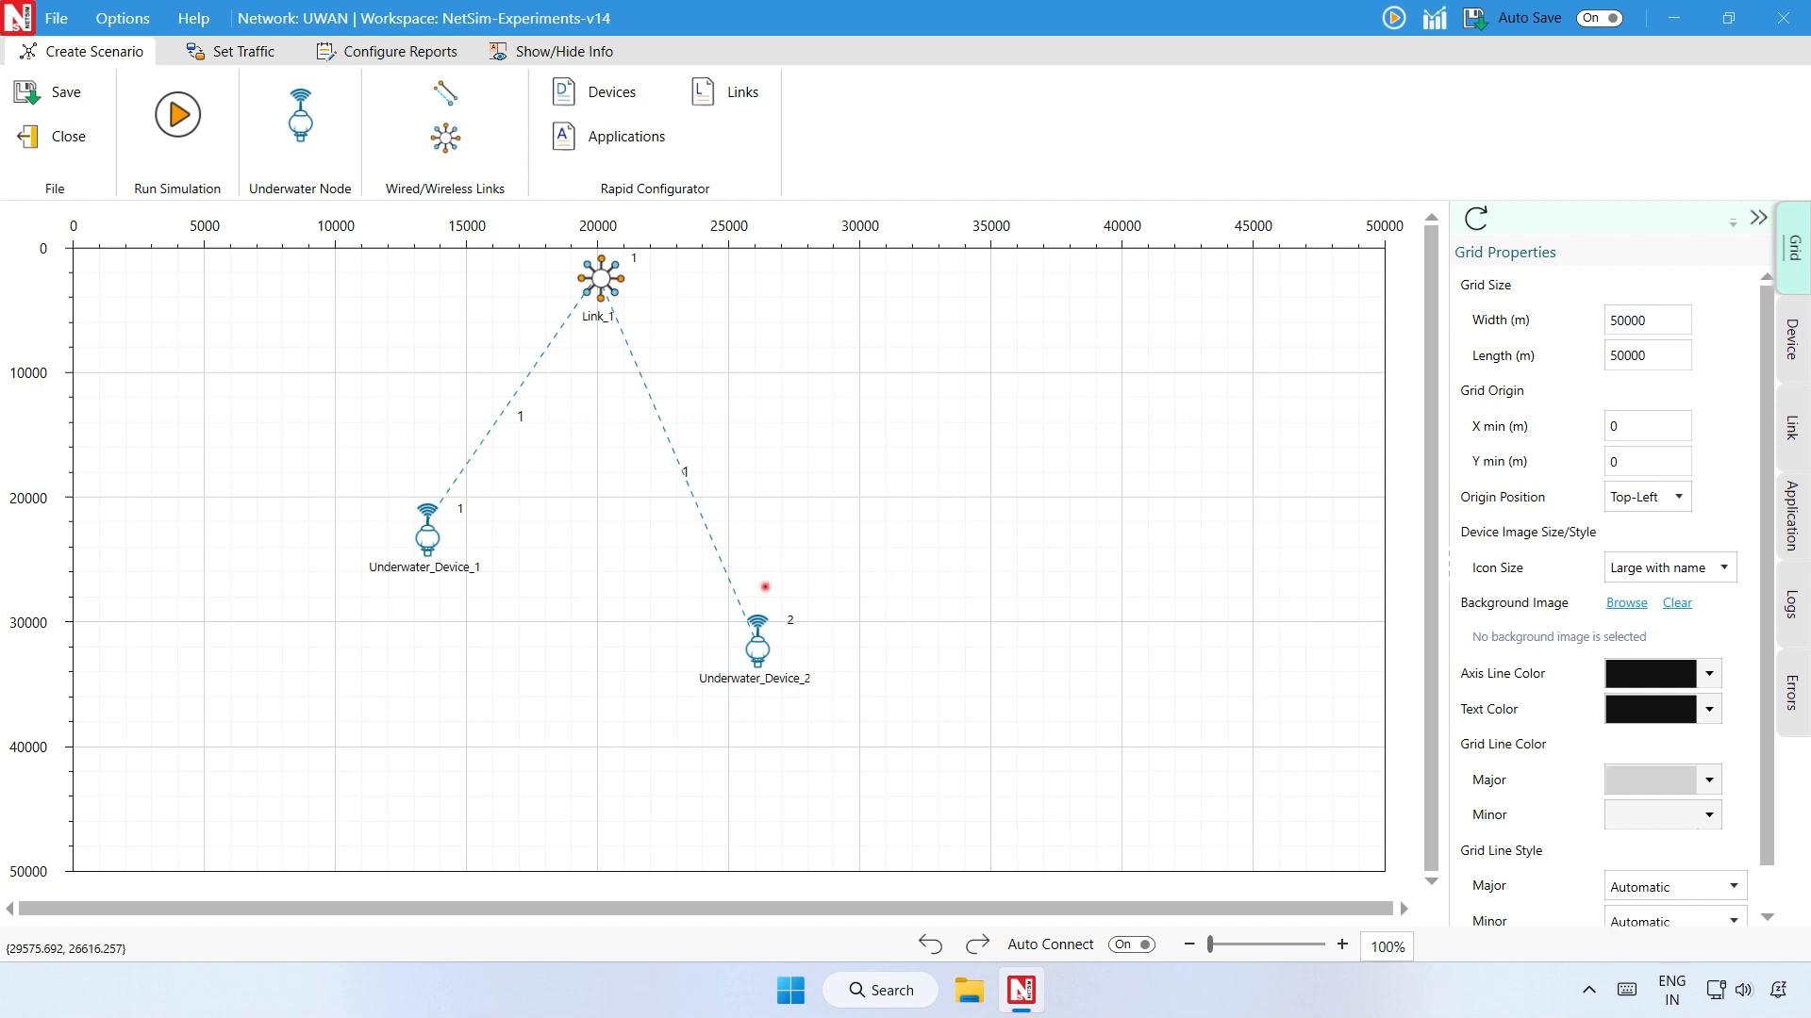
Position Underwater_Device_1 at X 10000 and Y 20000.
left_click(428, 541)
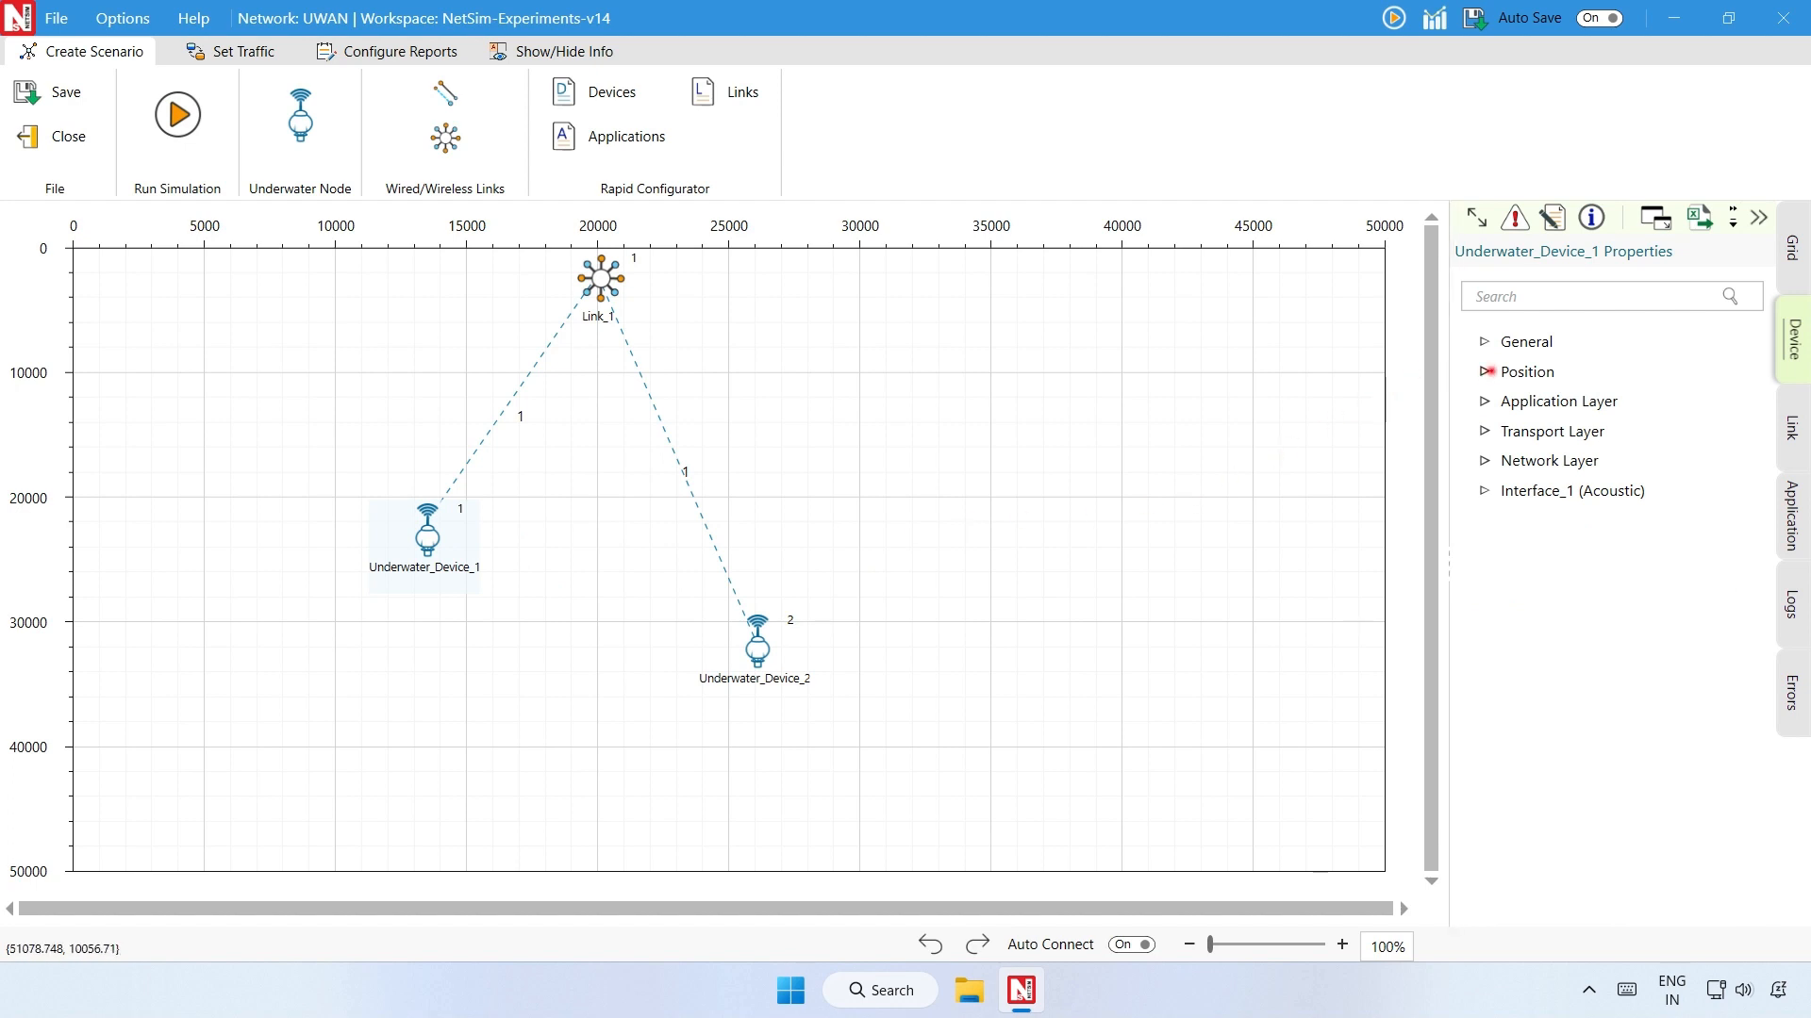
left_click(1486, 371)
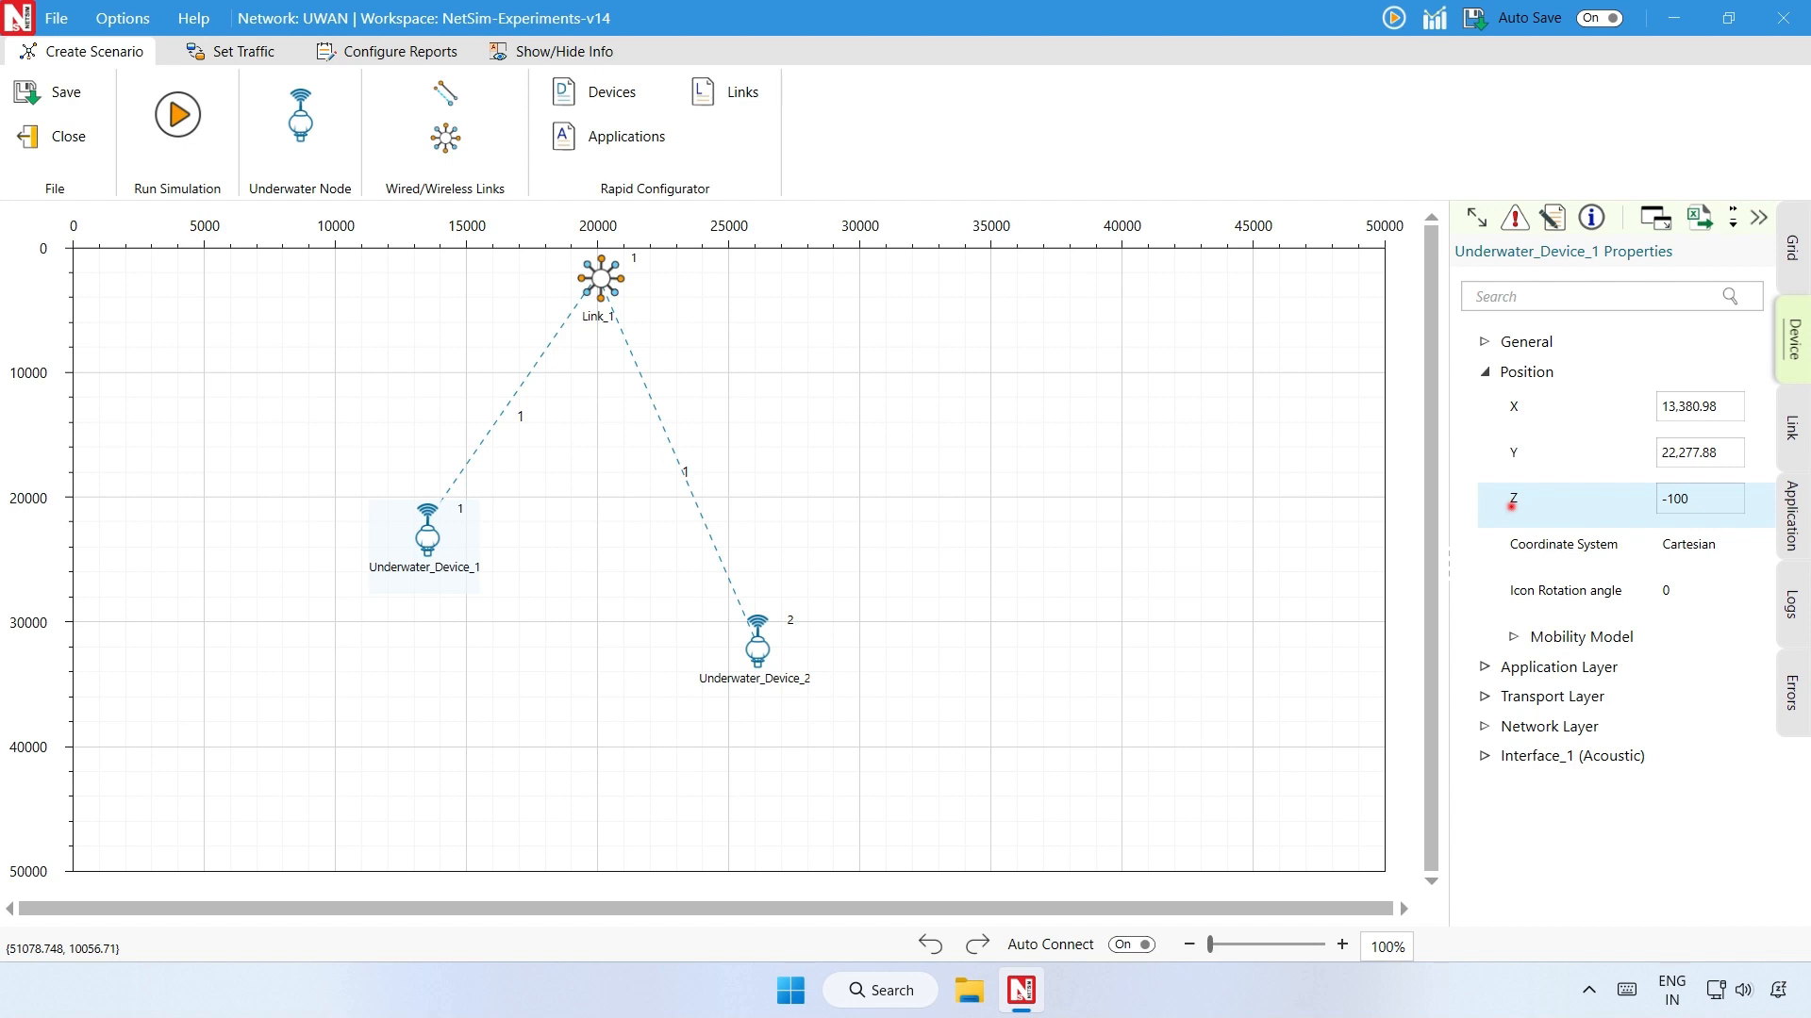
double_click(1702, 412)
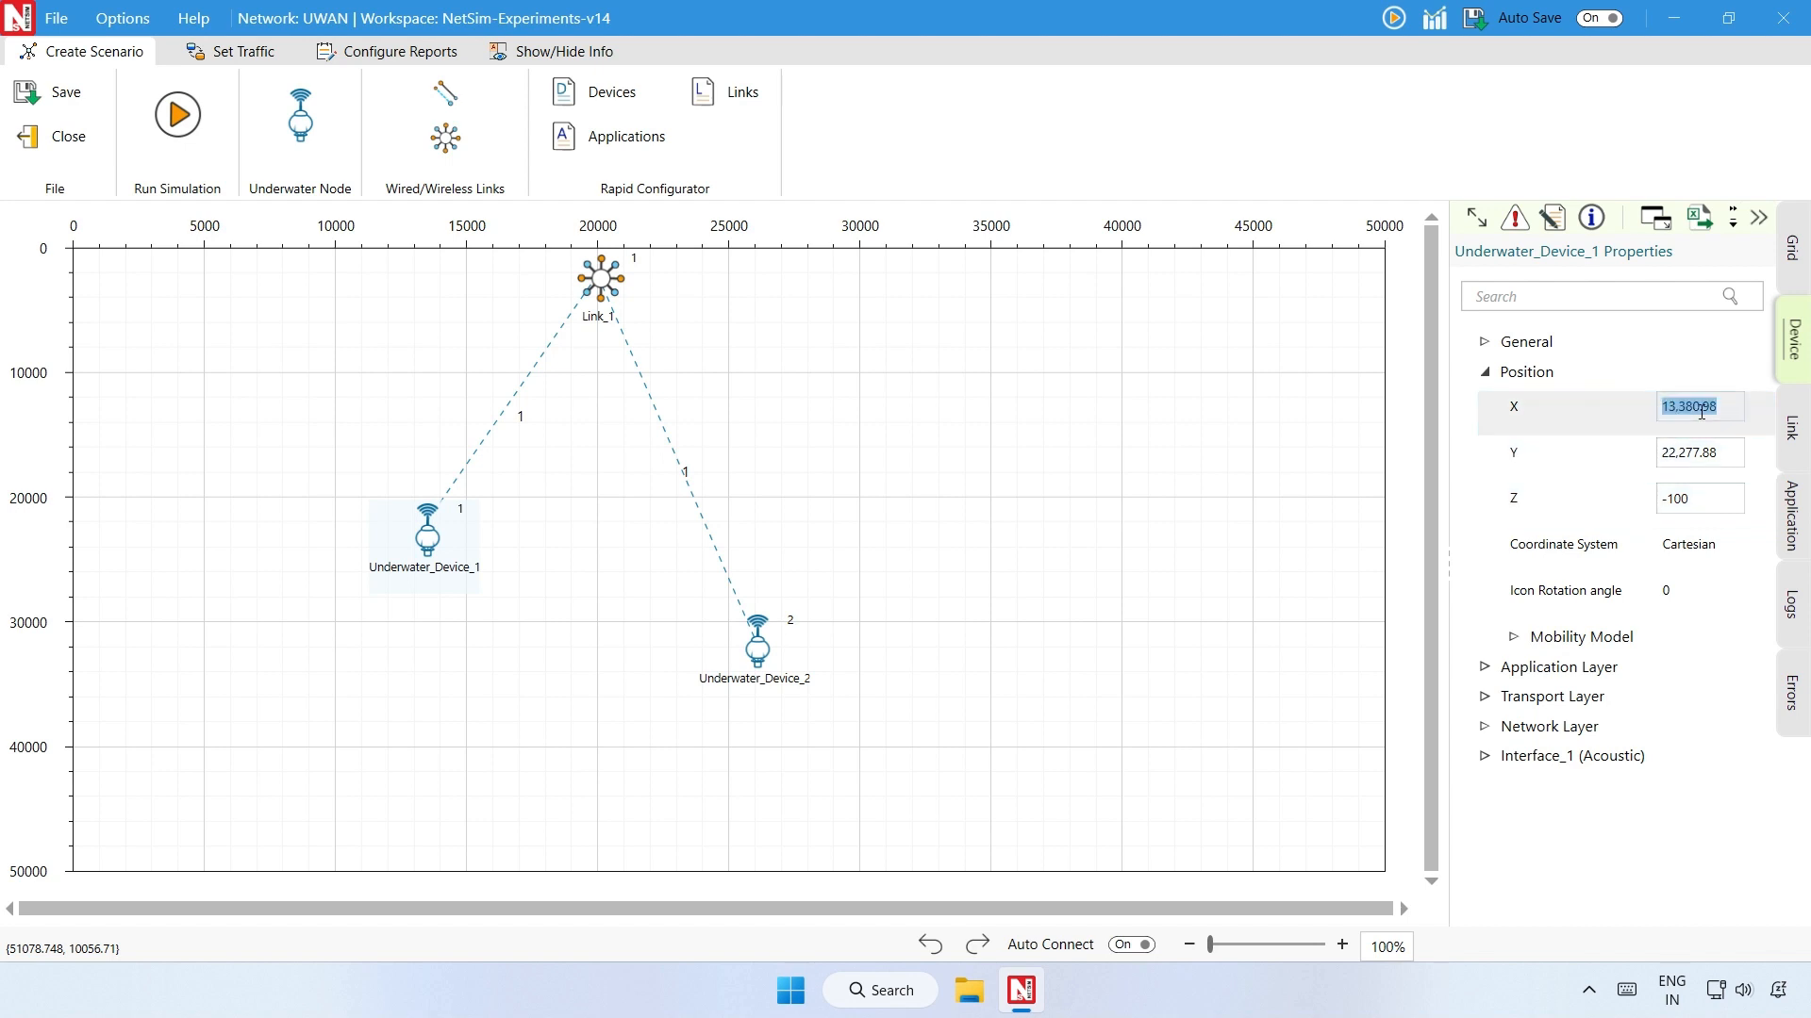
type("10000")
key("Tab")
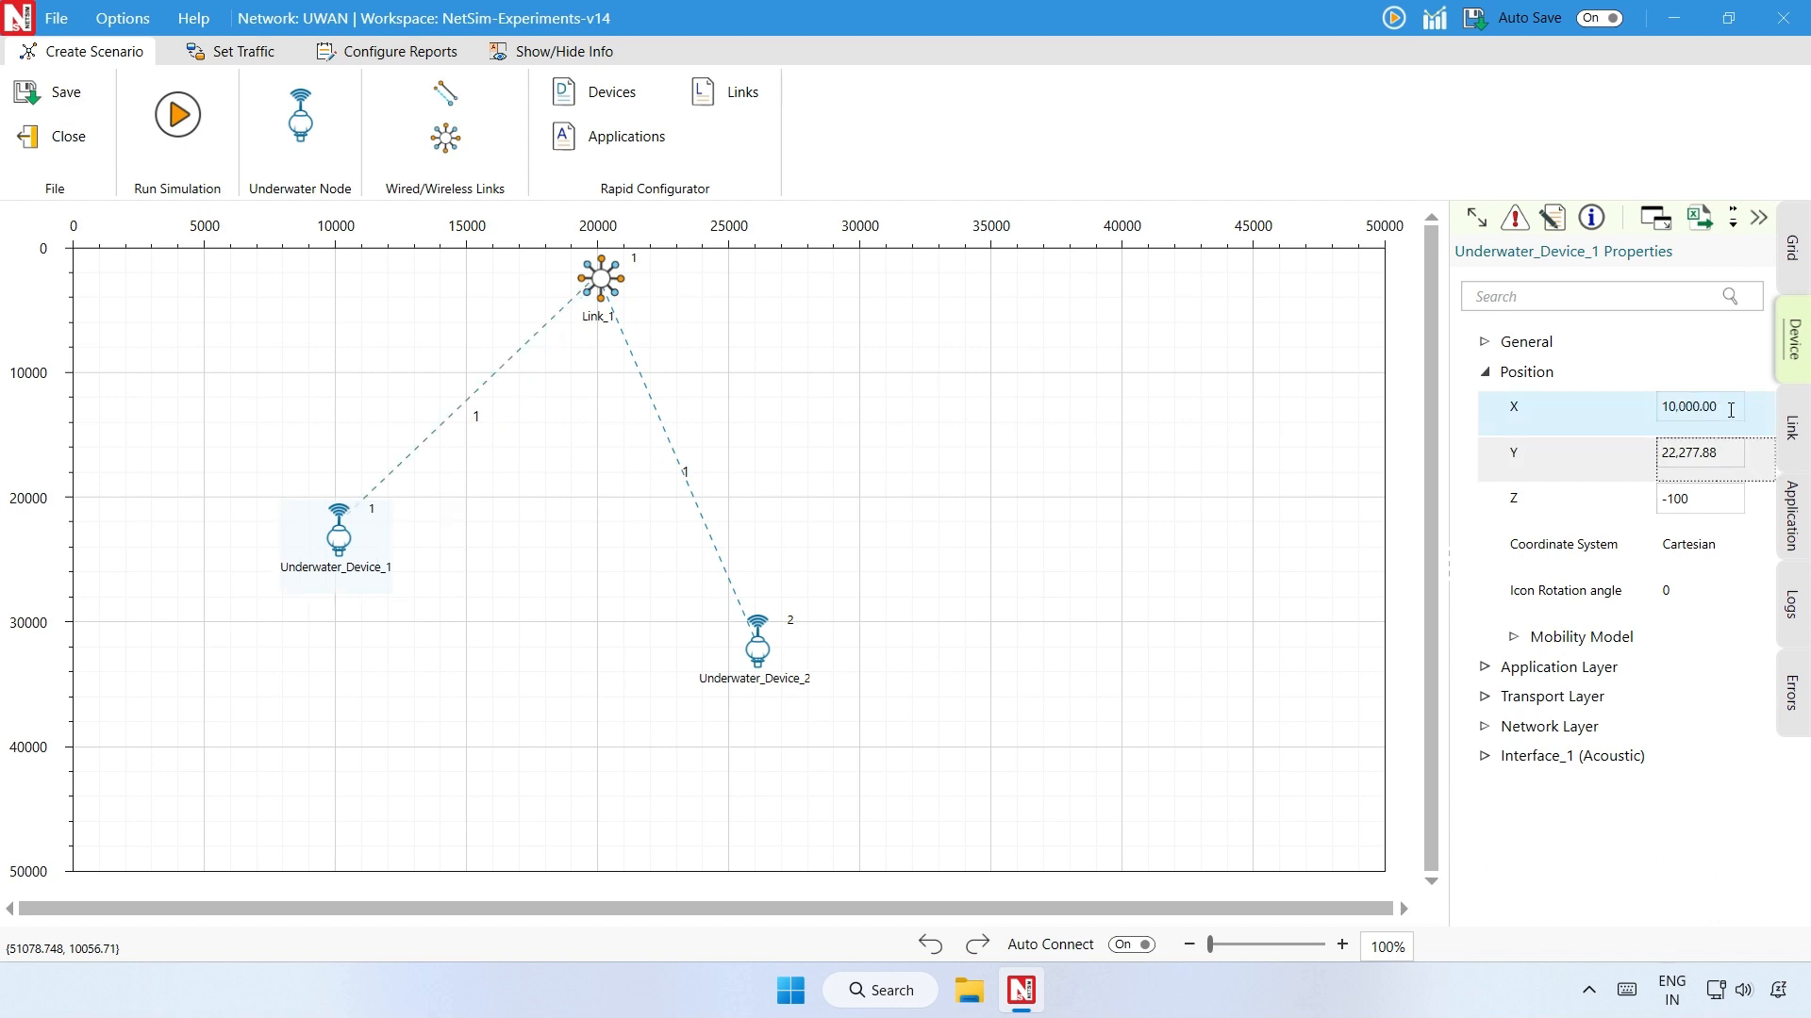
left_click(1688, 452)
double_click(1688, 453)
type("20")
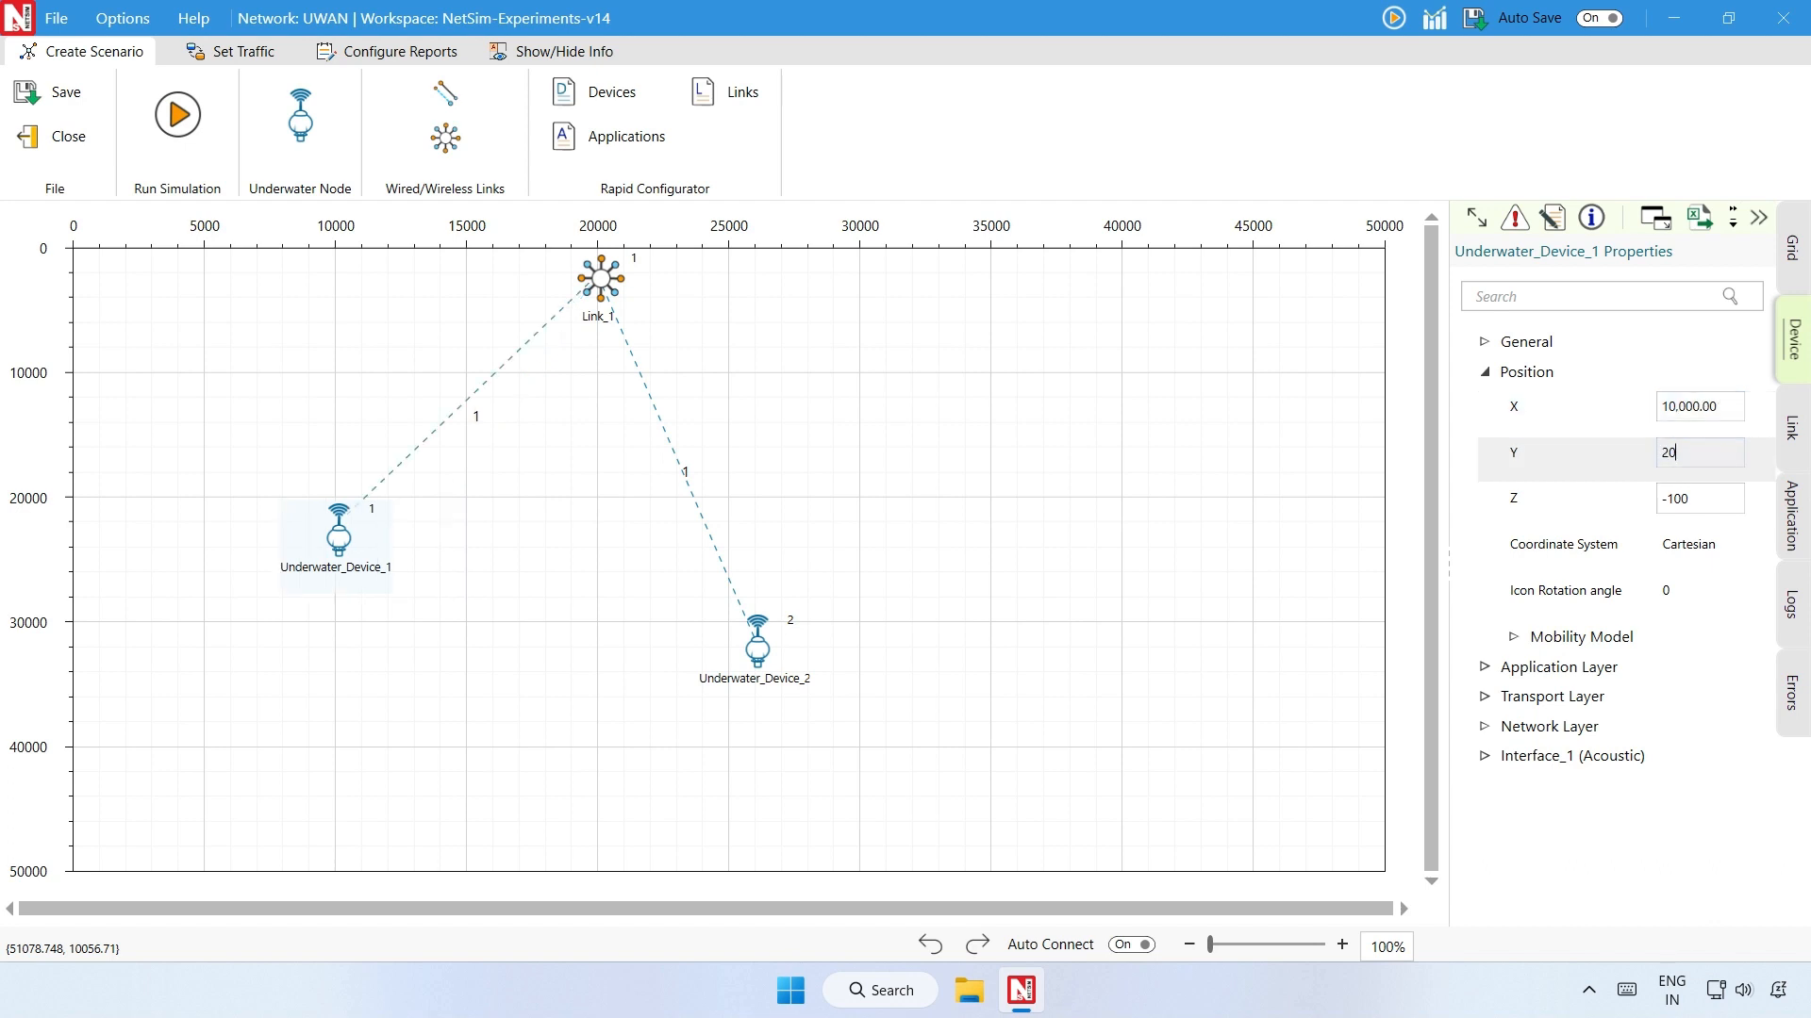
type(",000")
key("Tab")
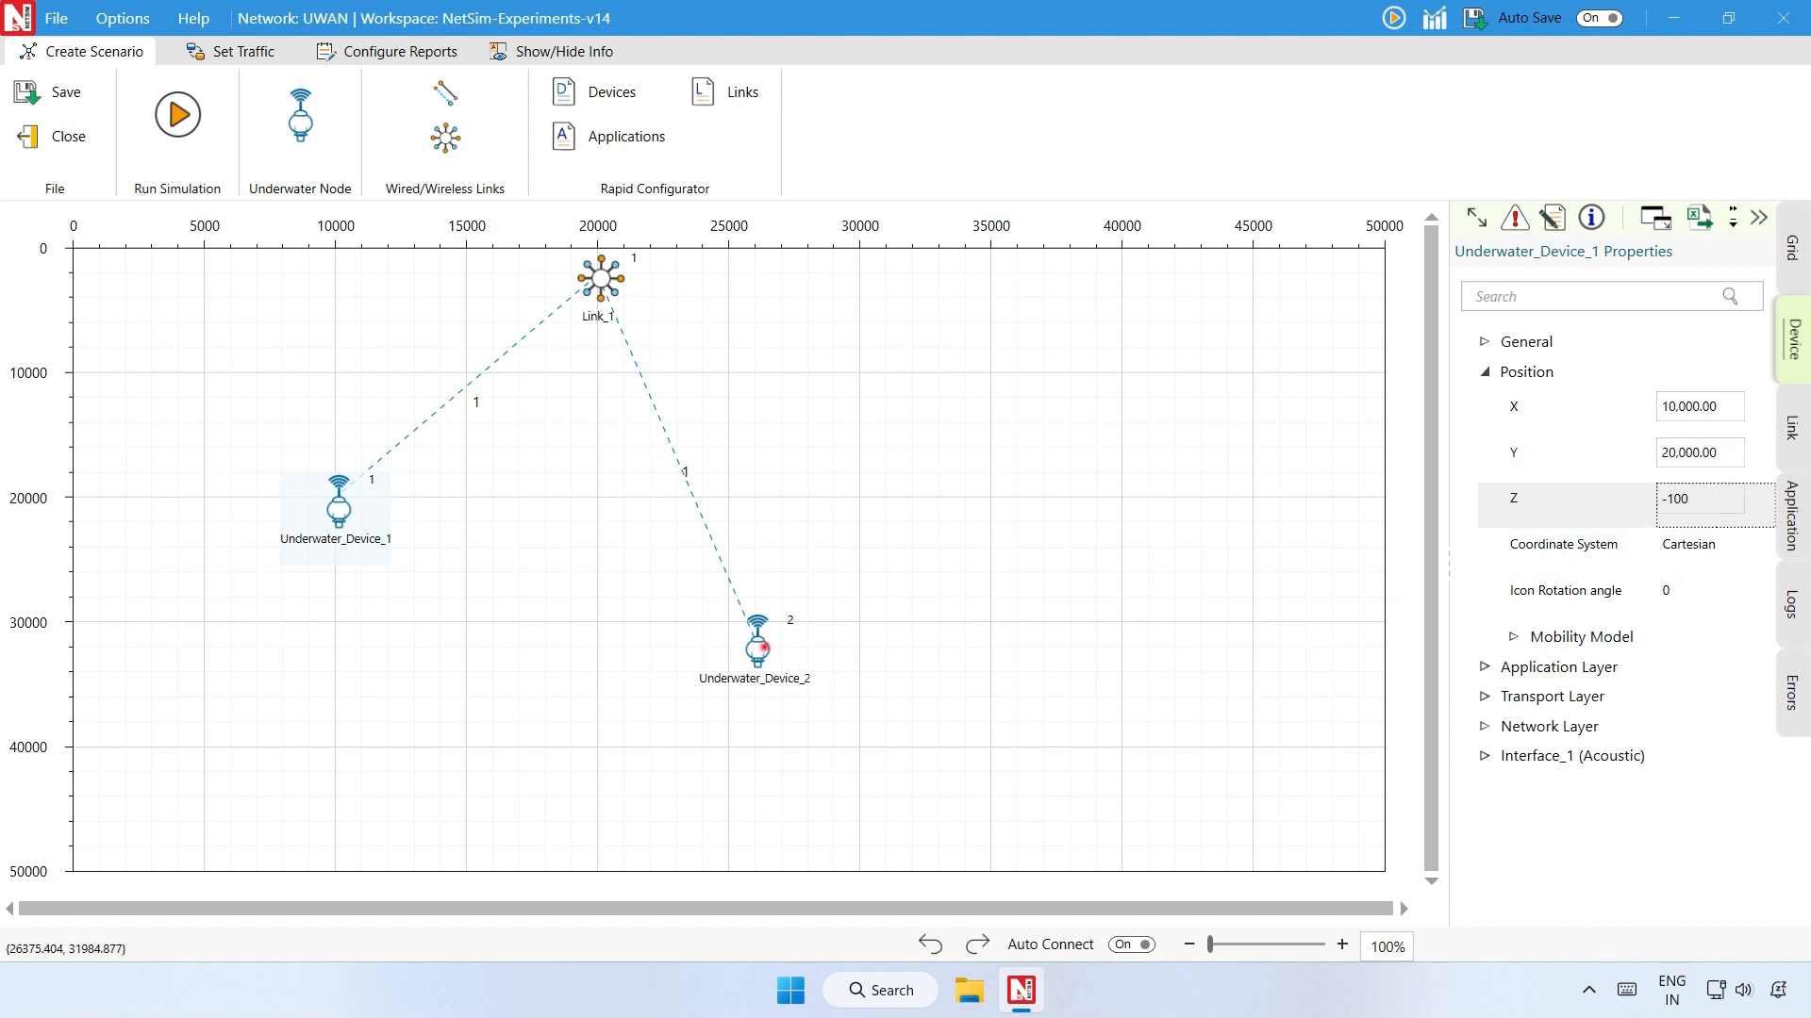
Position Underwater_Device_2 at X 27000 and Y 20000.
left_click_drag(761, 646, 764, 651)
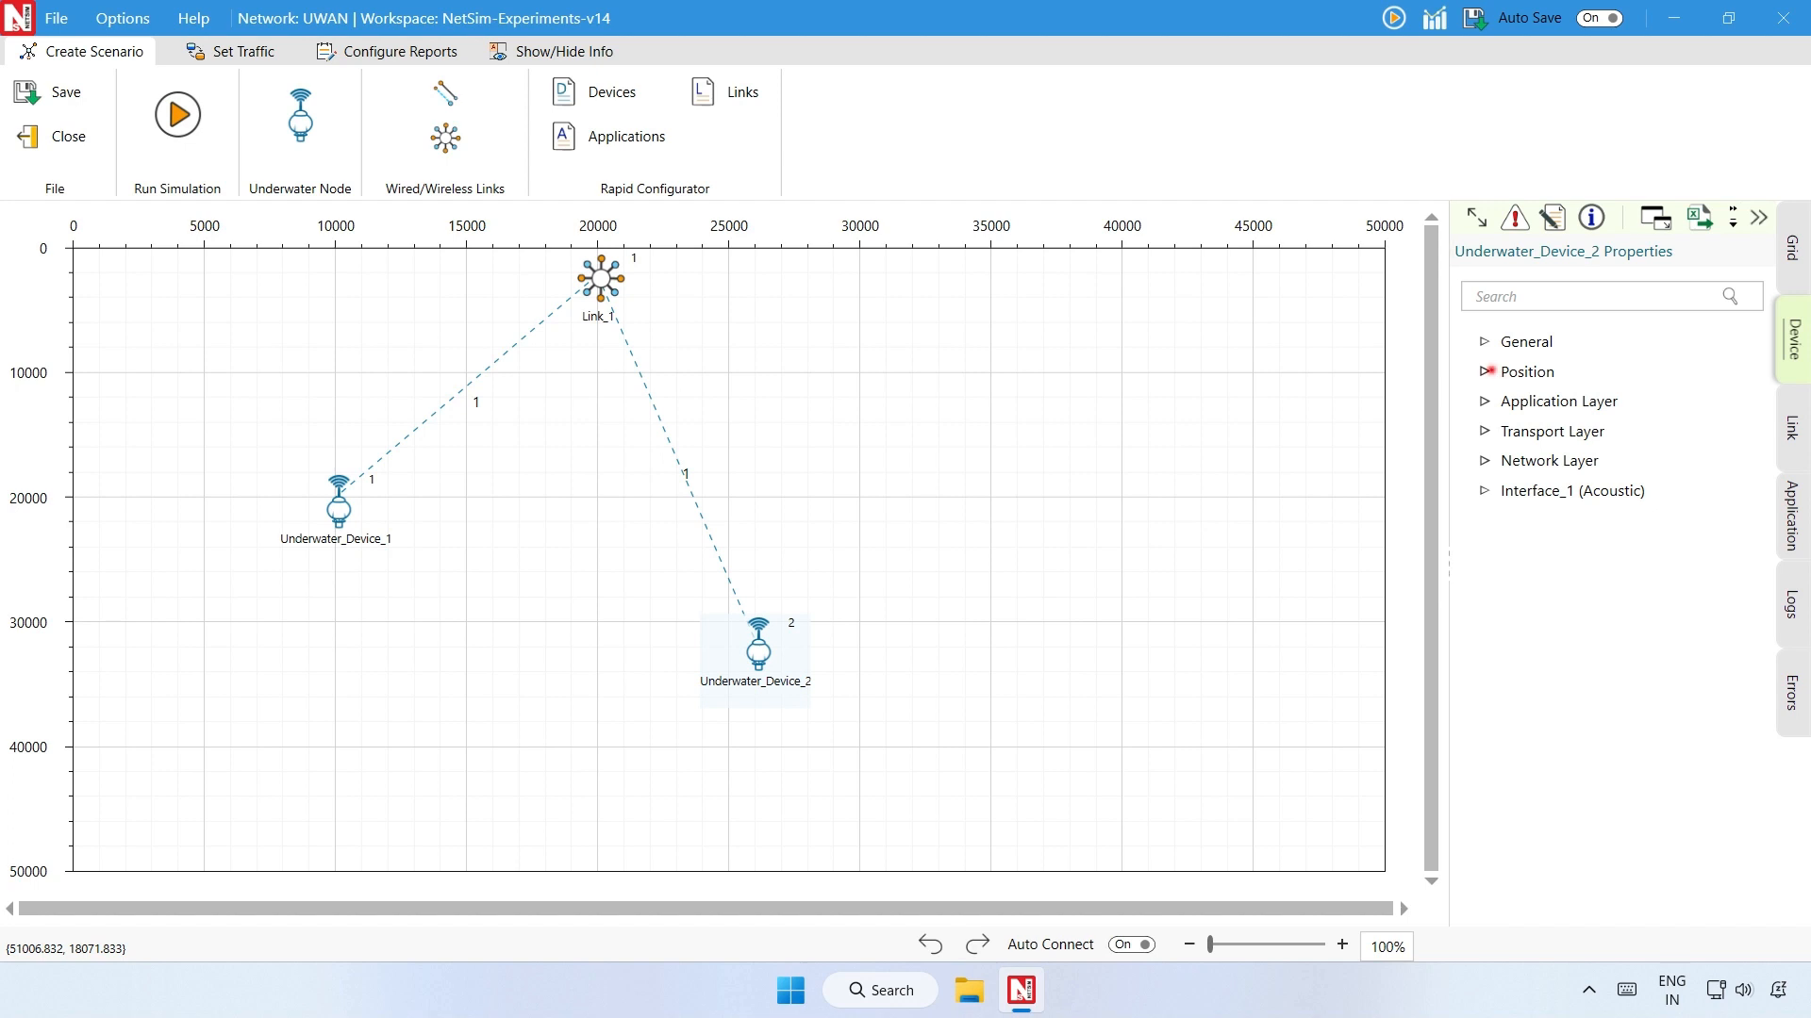
left_click(1486, 373)
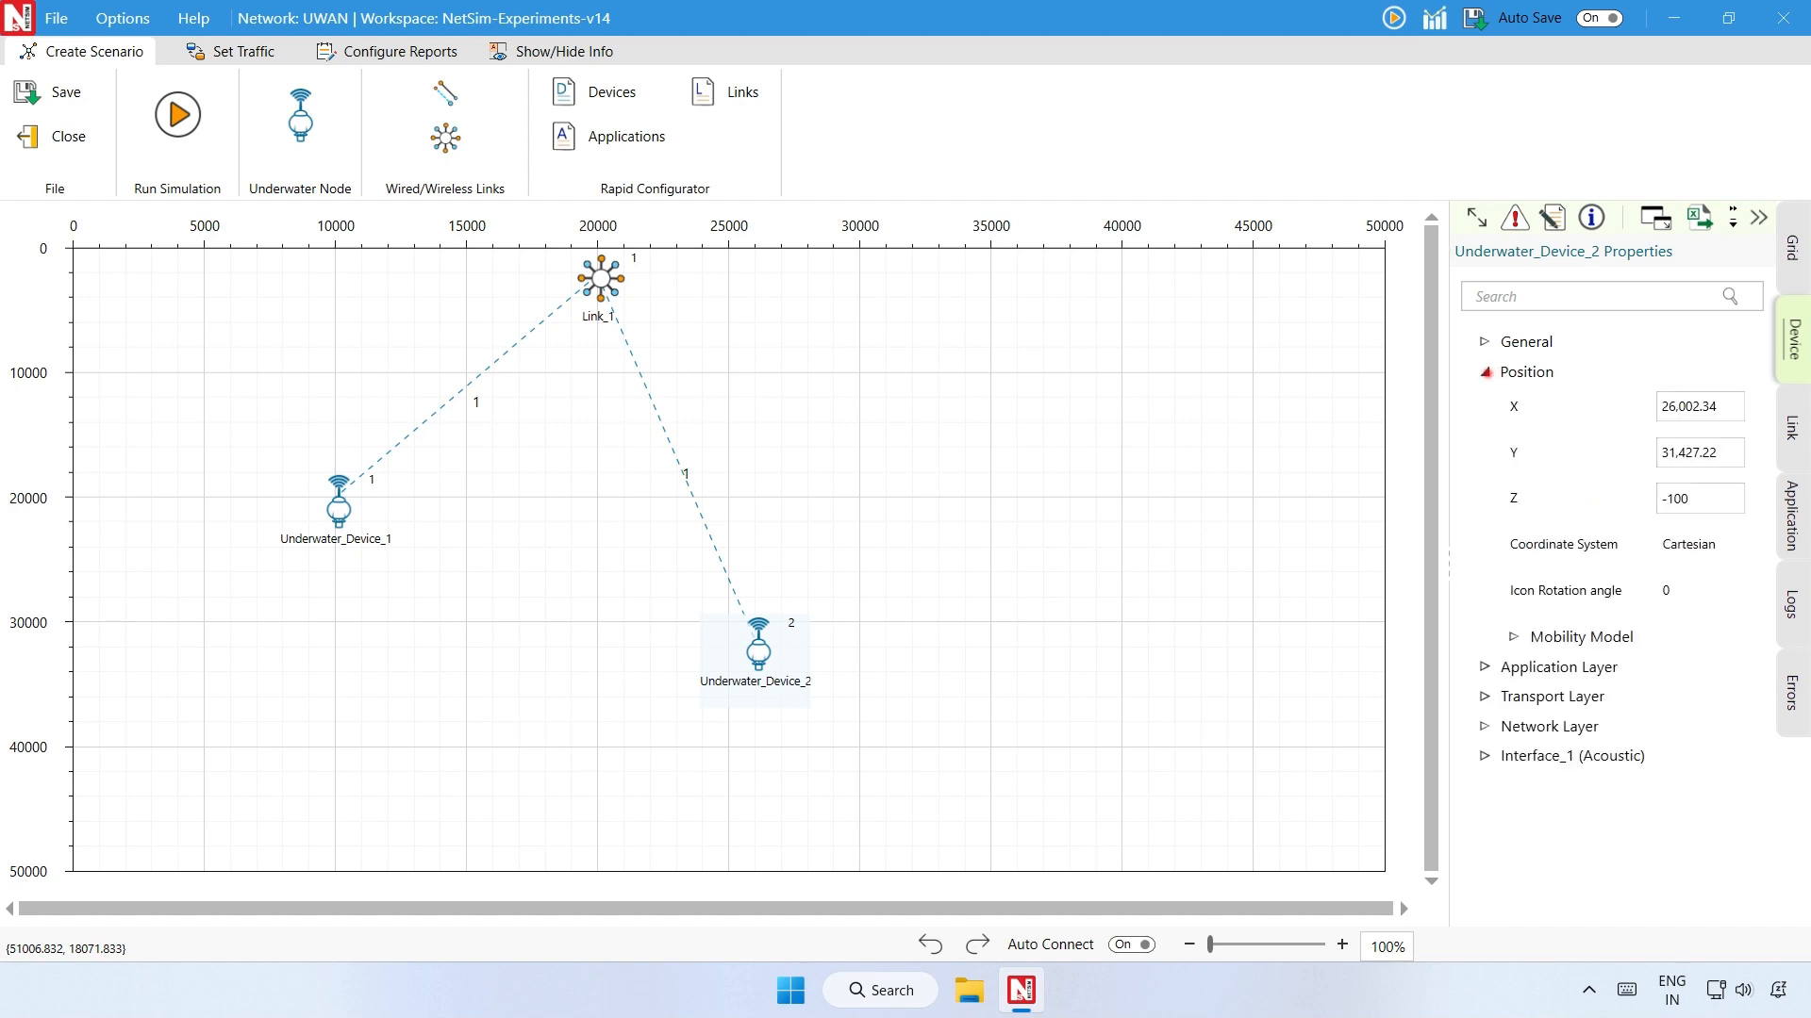
left_click(1716, 405)
type("28")
key("BackSpace")
type("7000")
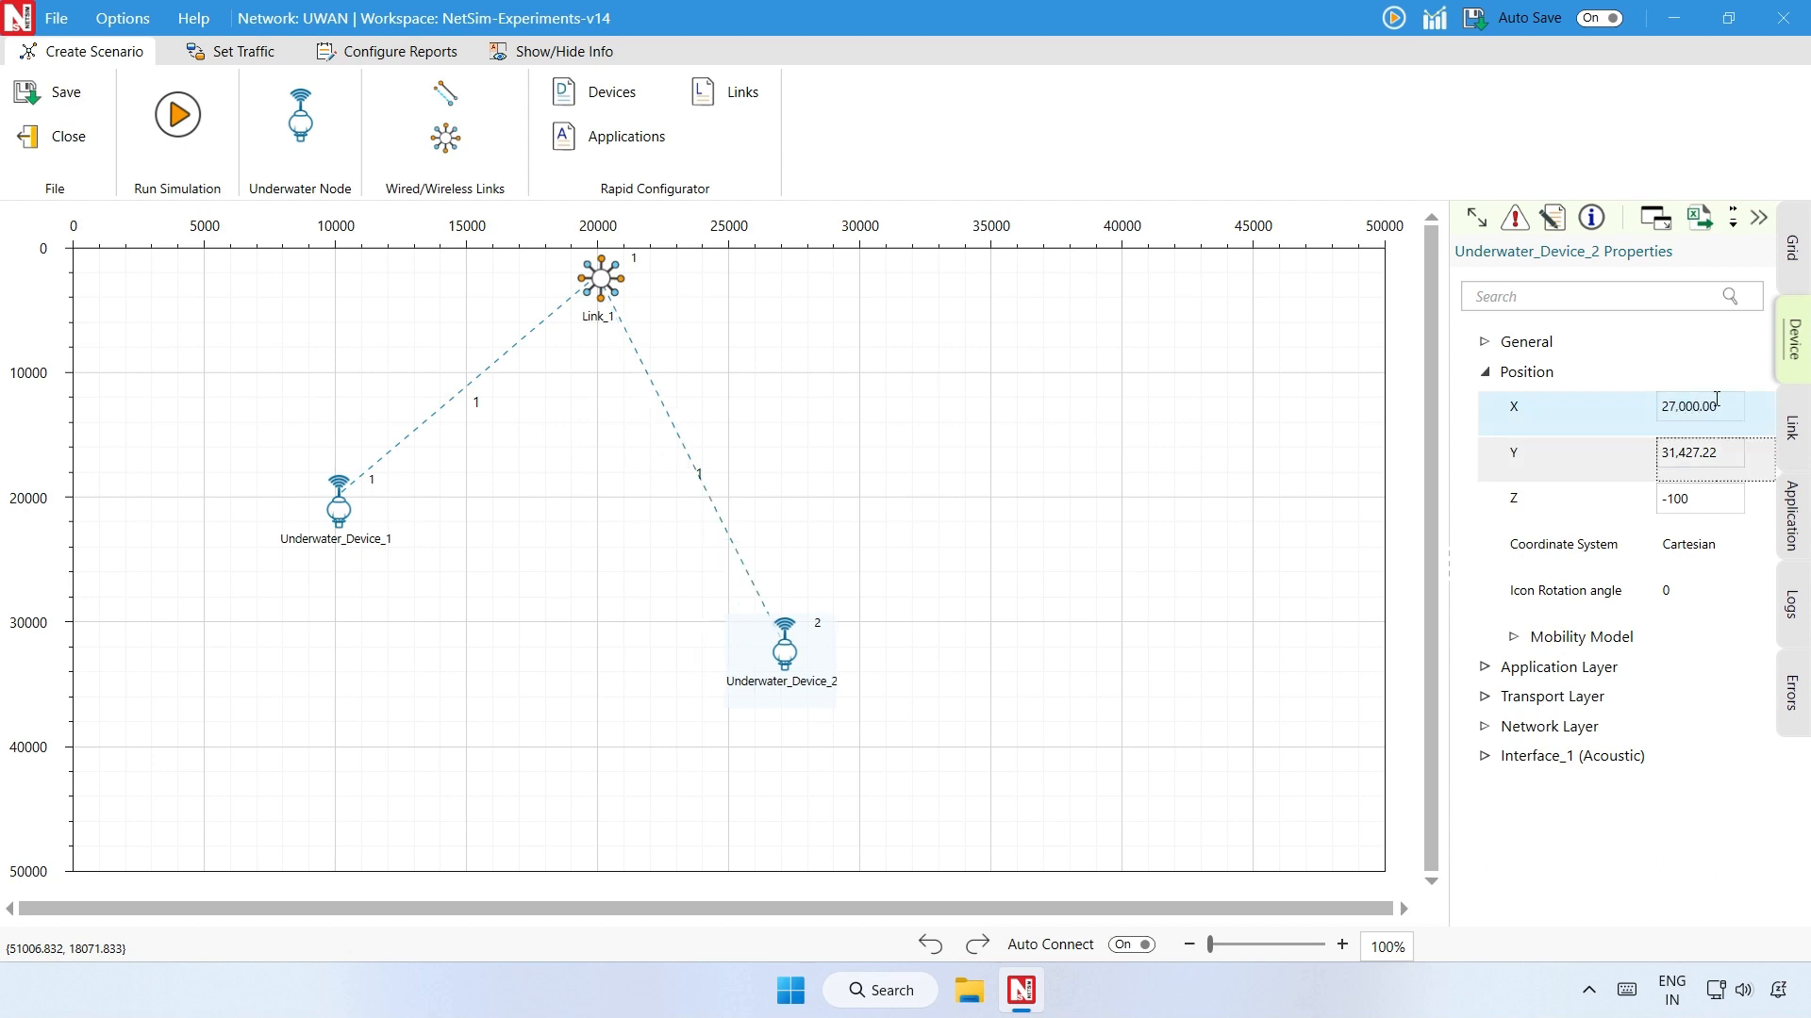
left_click(1706, 456)
key("ctrl+a")
type("20000")
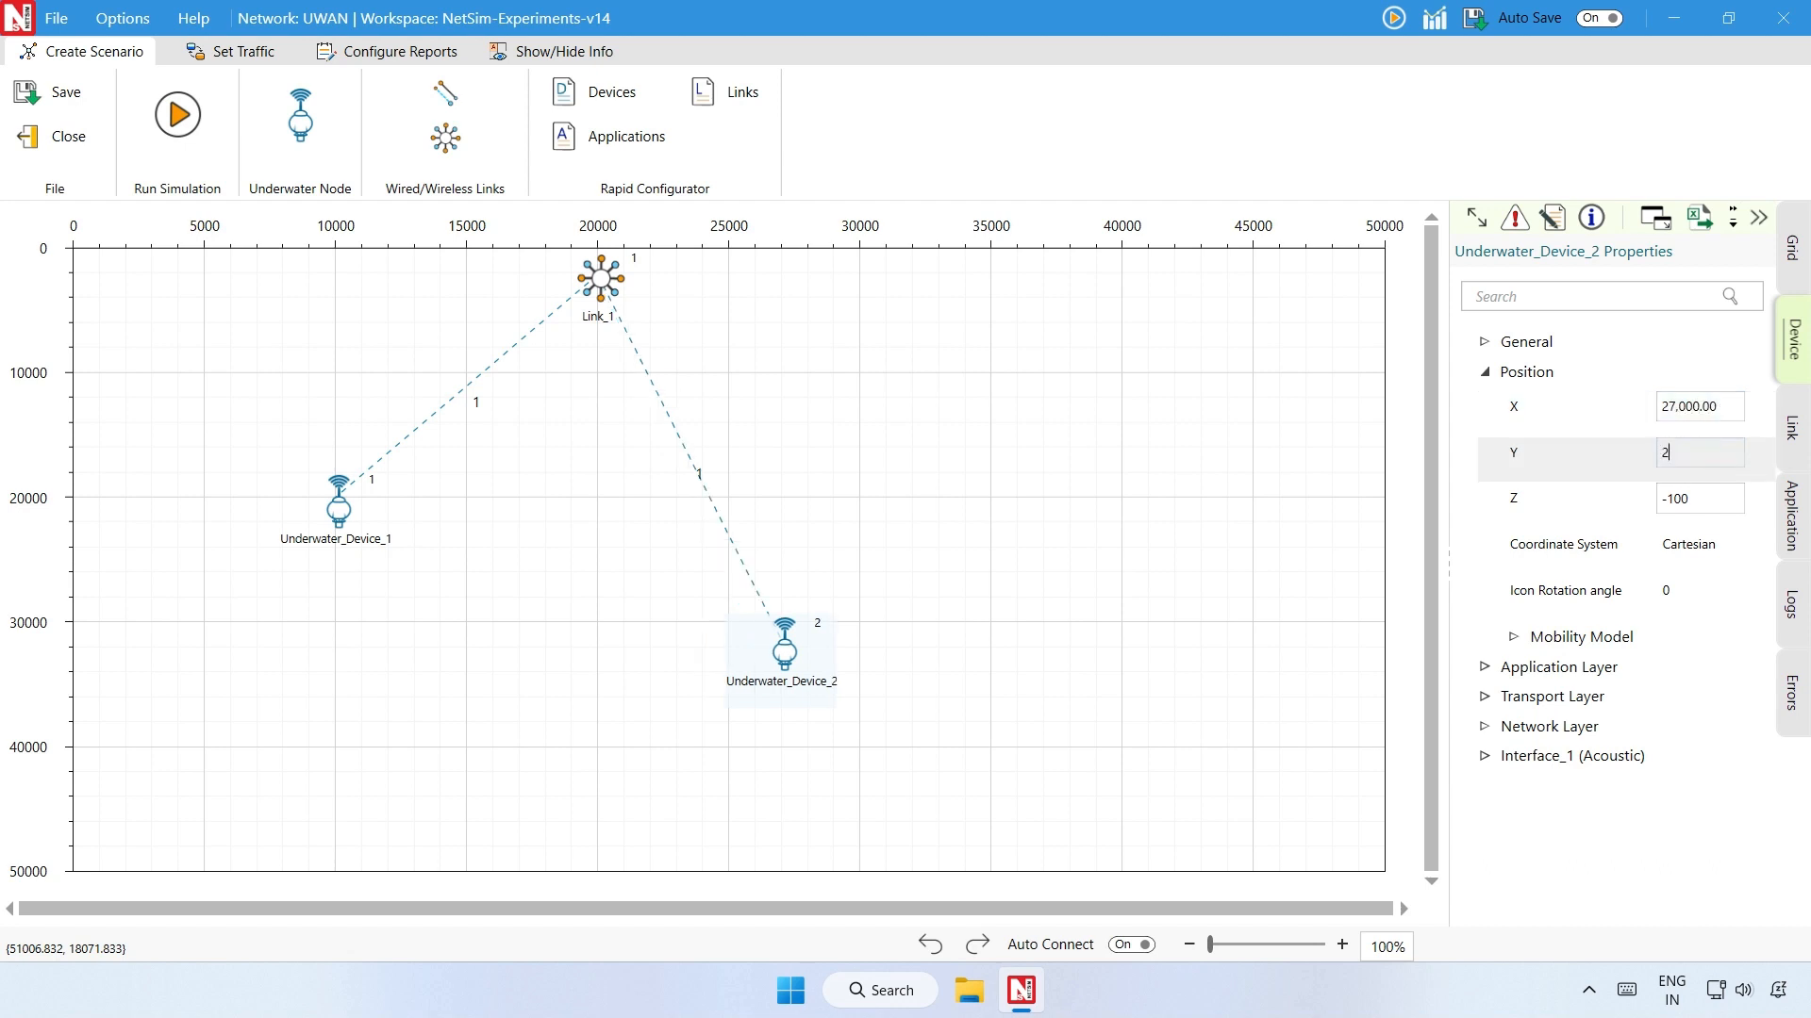
key("Tab")
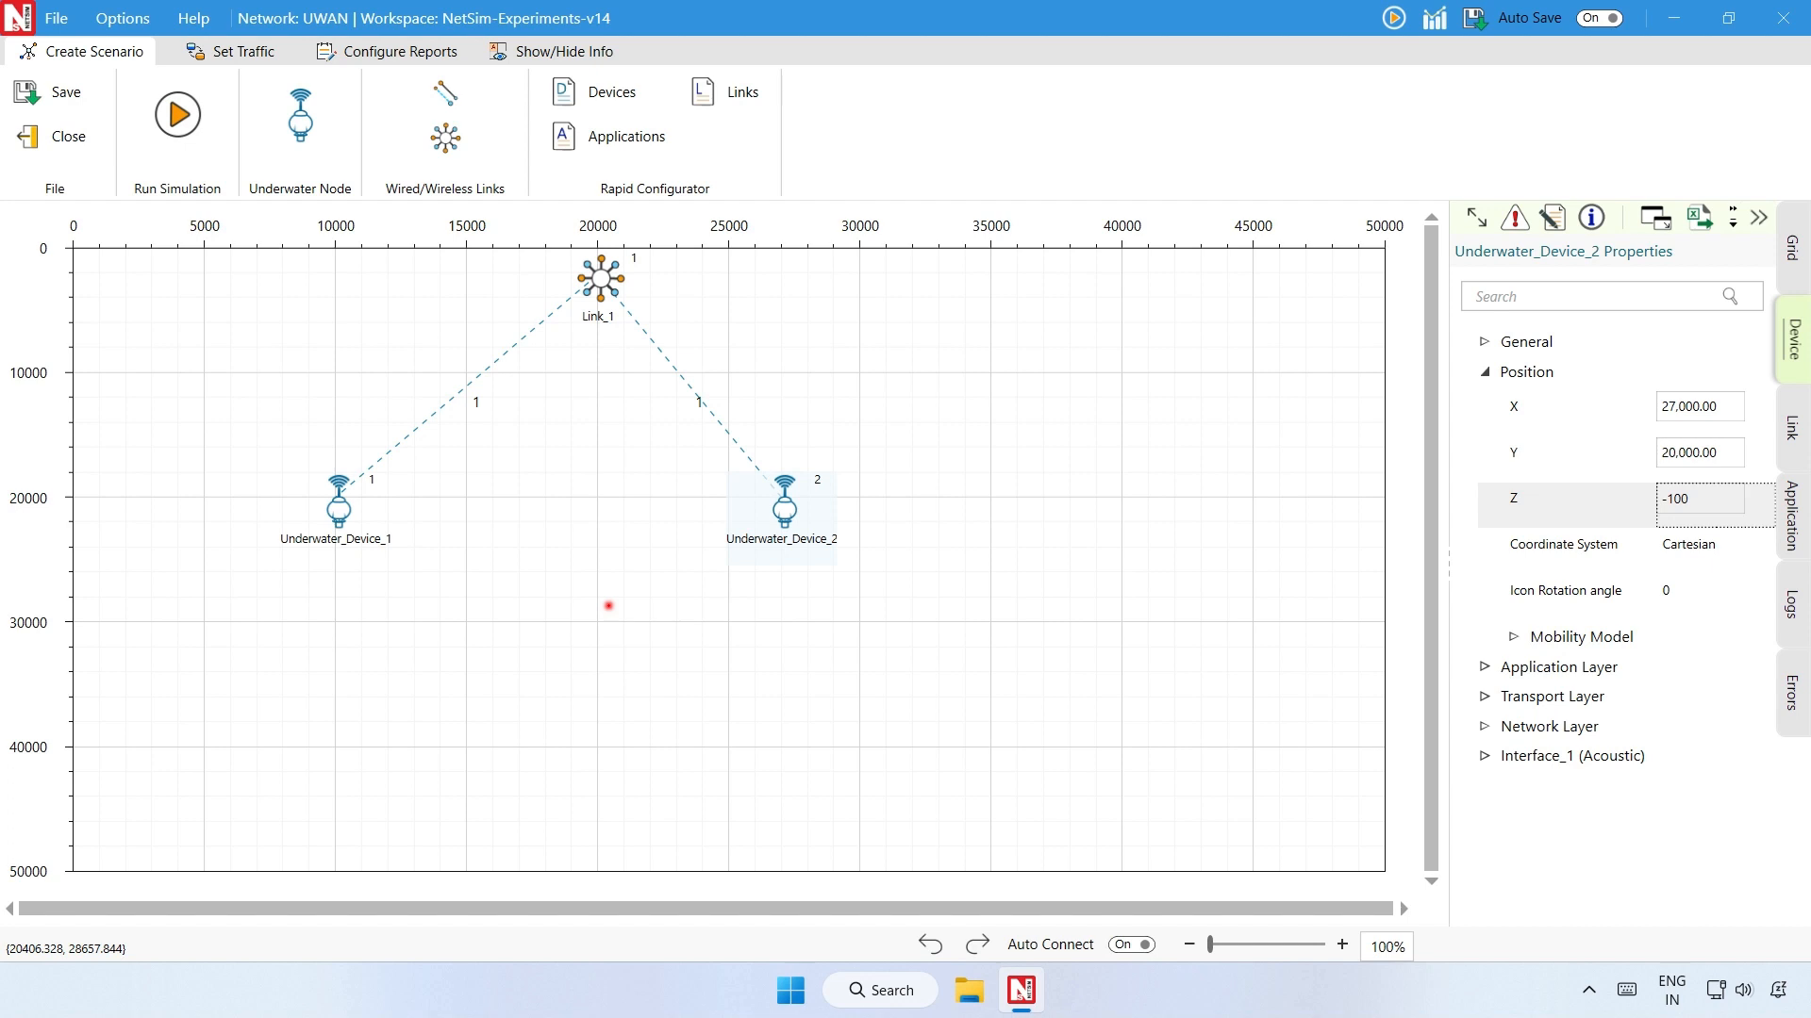
In Underwater_Device_2's acoustic physical layer, set the source level to 190.8 dB//1µPa and the frequency band to 20 kHz.
left_click(1486, 756)
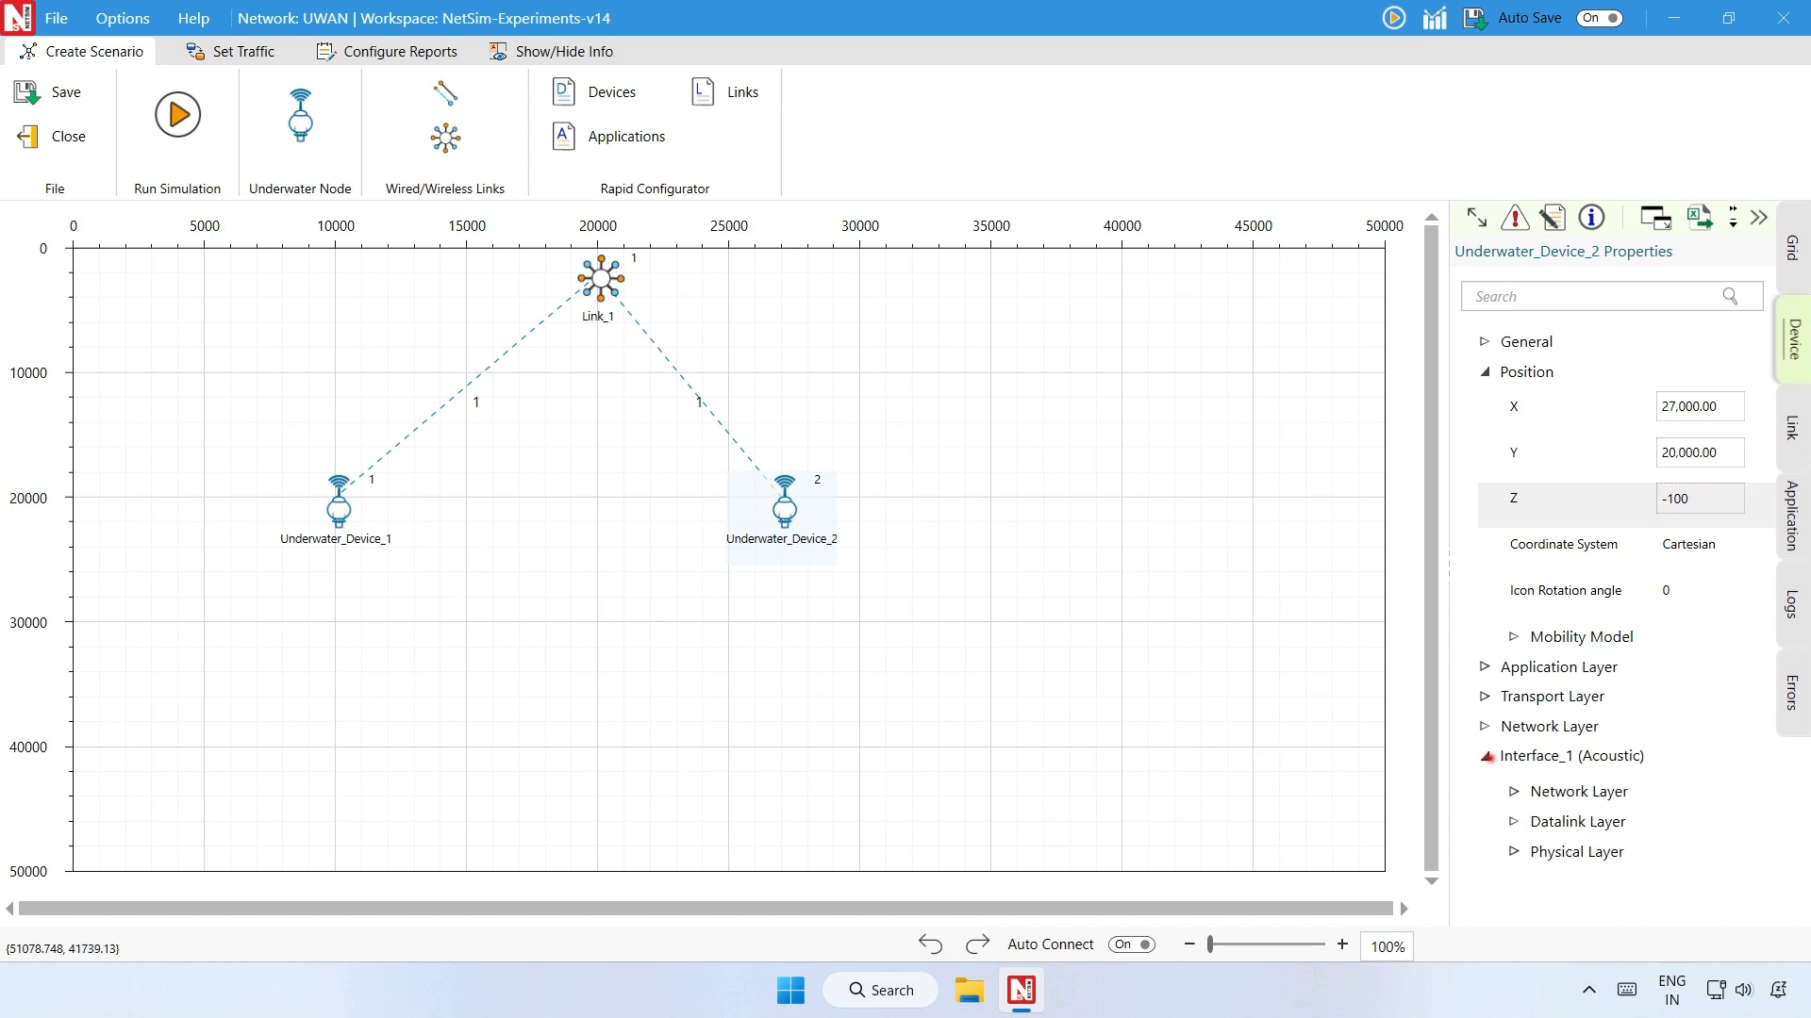
left_click(1527, 859)
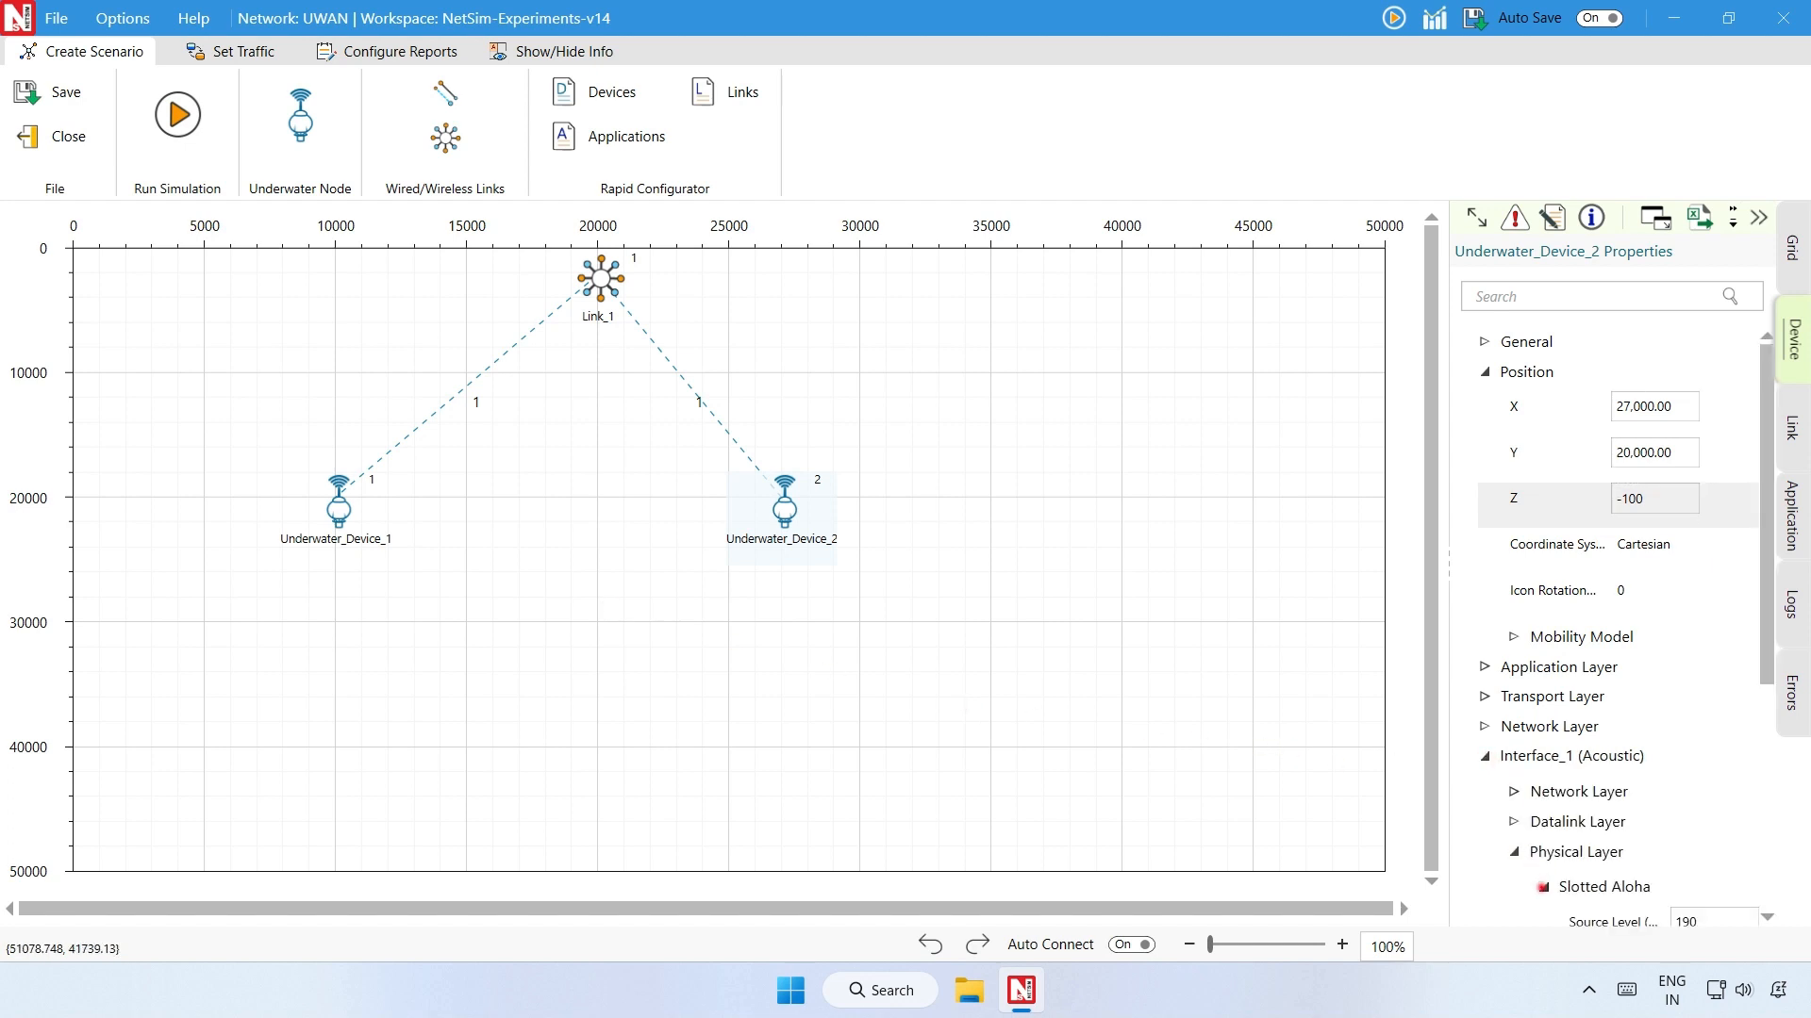
scroll(1533, 859, "down", 3)
scroll(1531, 860, "down", 1)
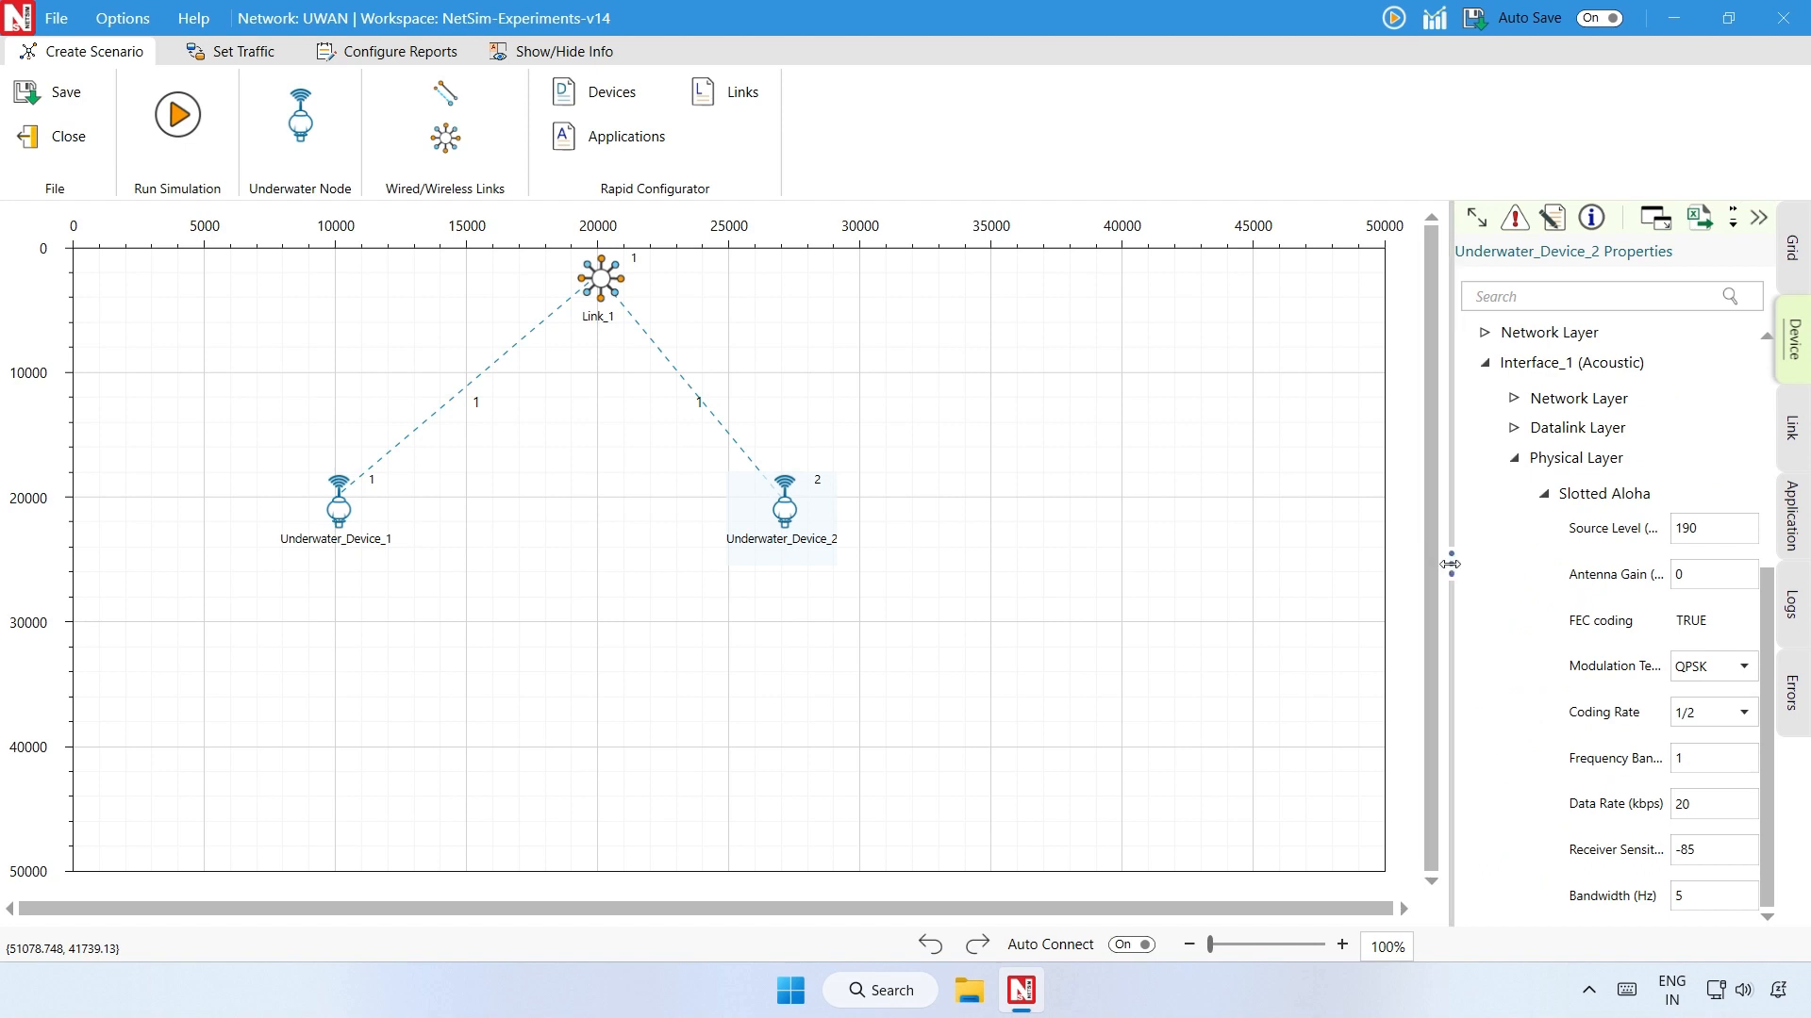
left_click_drag(1448, 566, 1106, 573)
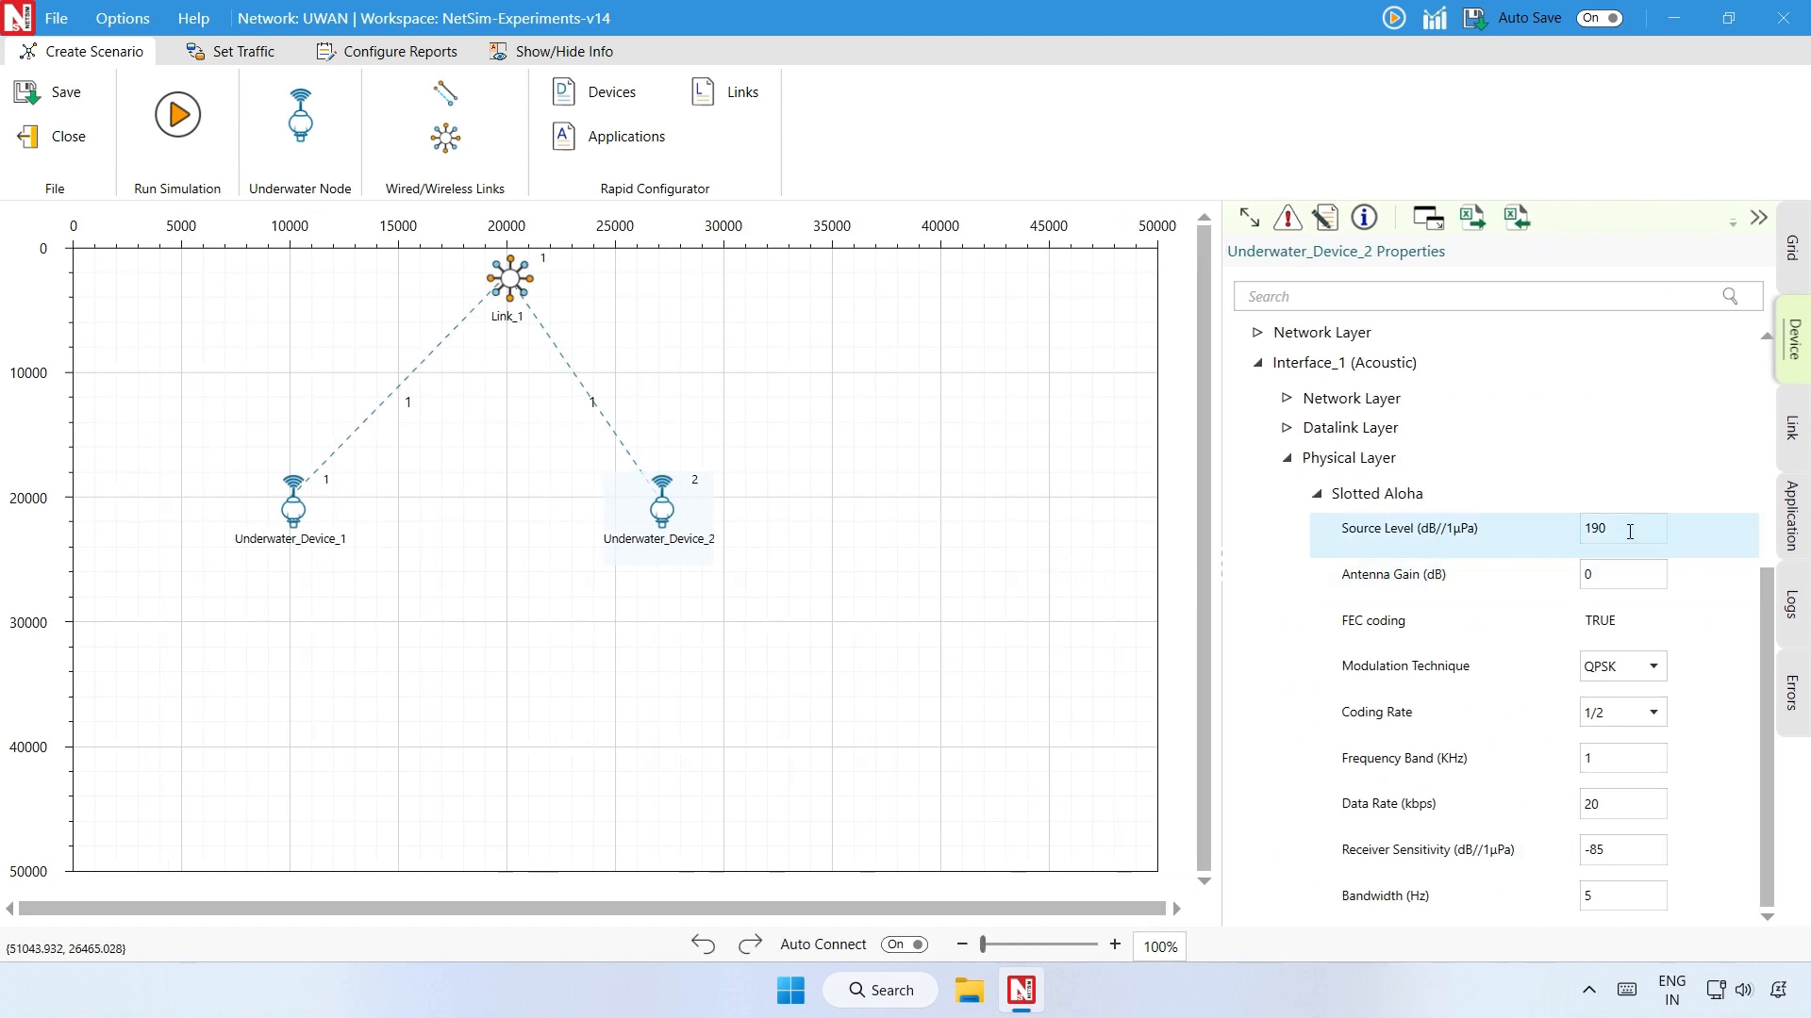
type(".8")
key("Tab")
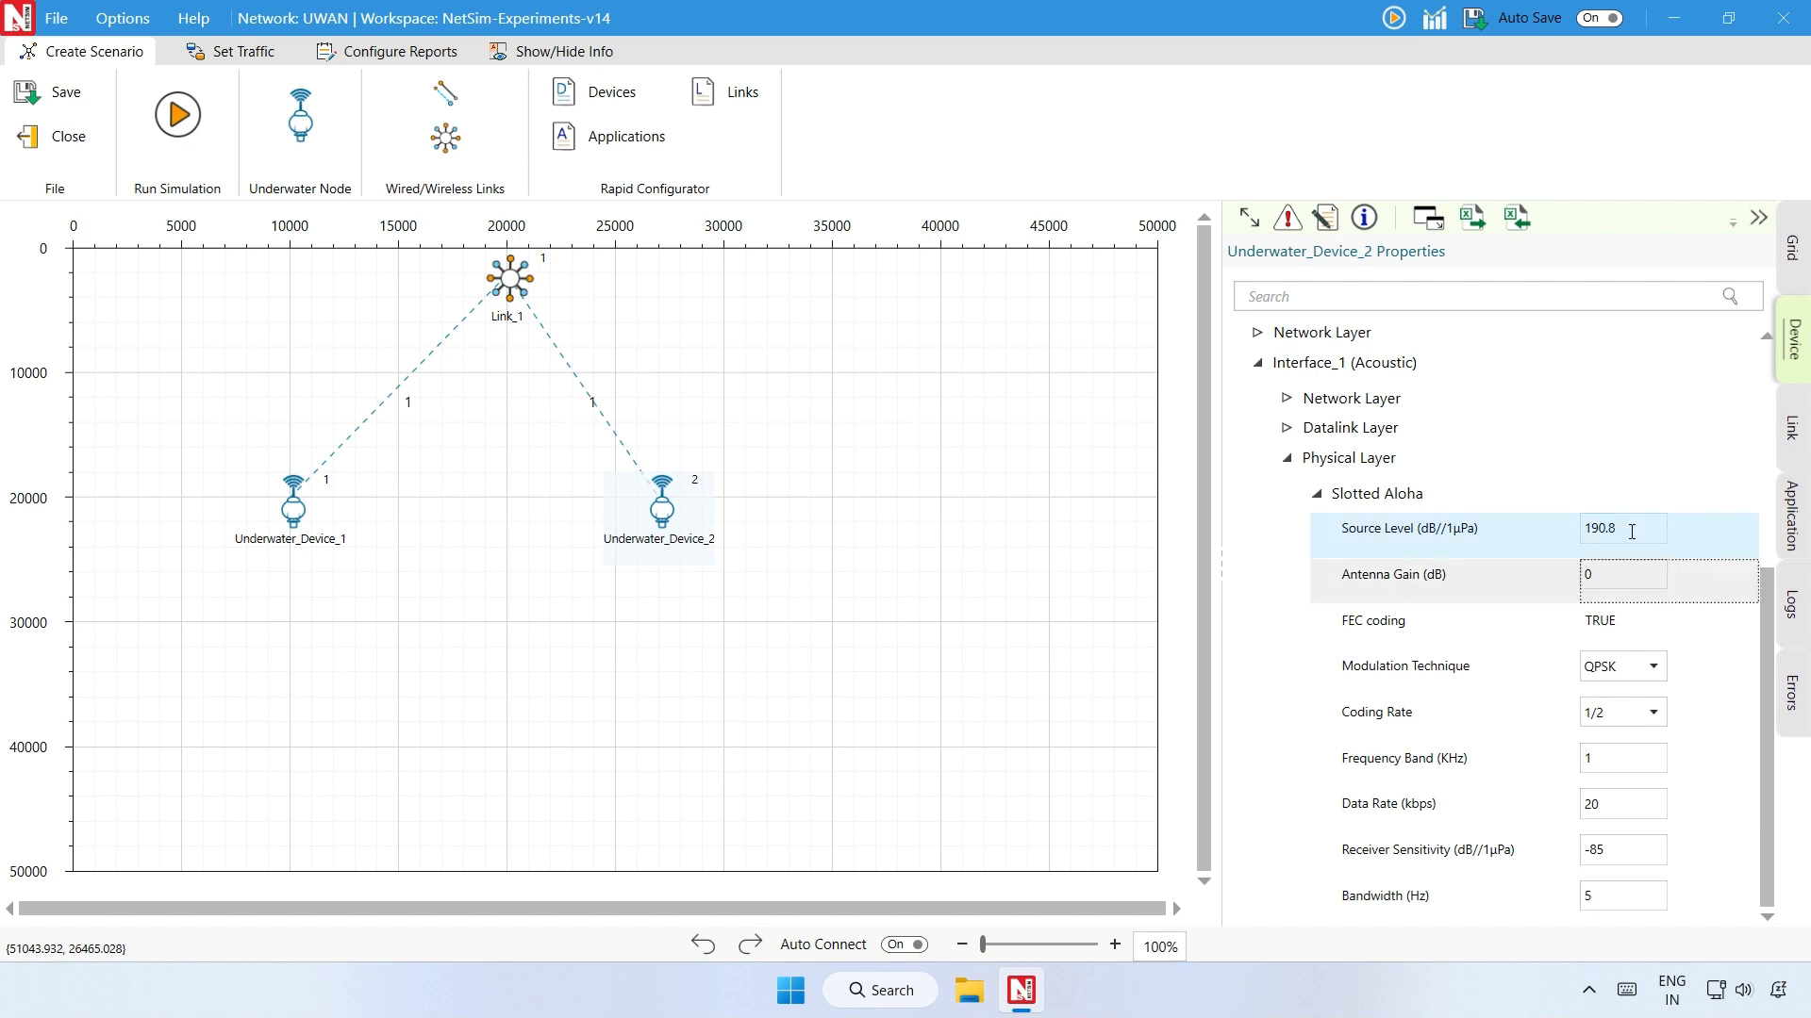
left_click(1605, 760)
key("BackSpace")
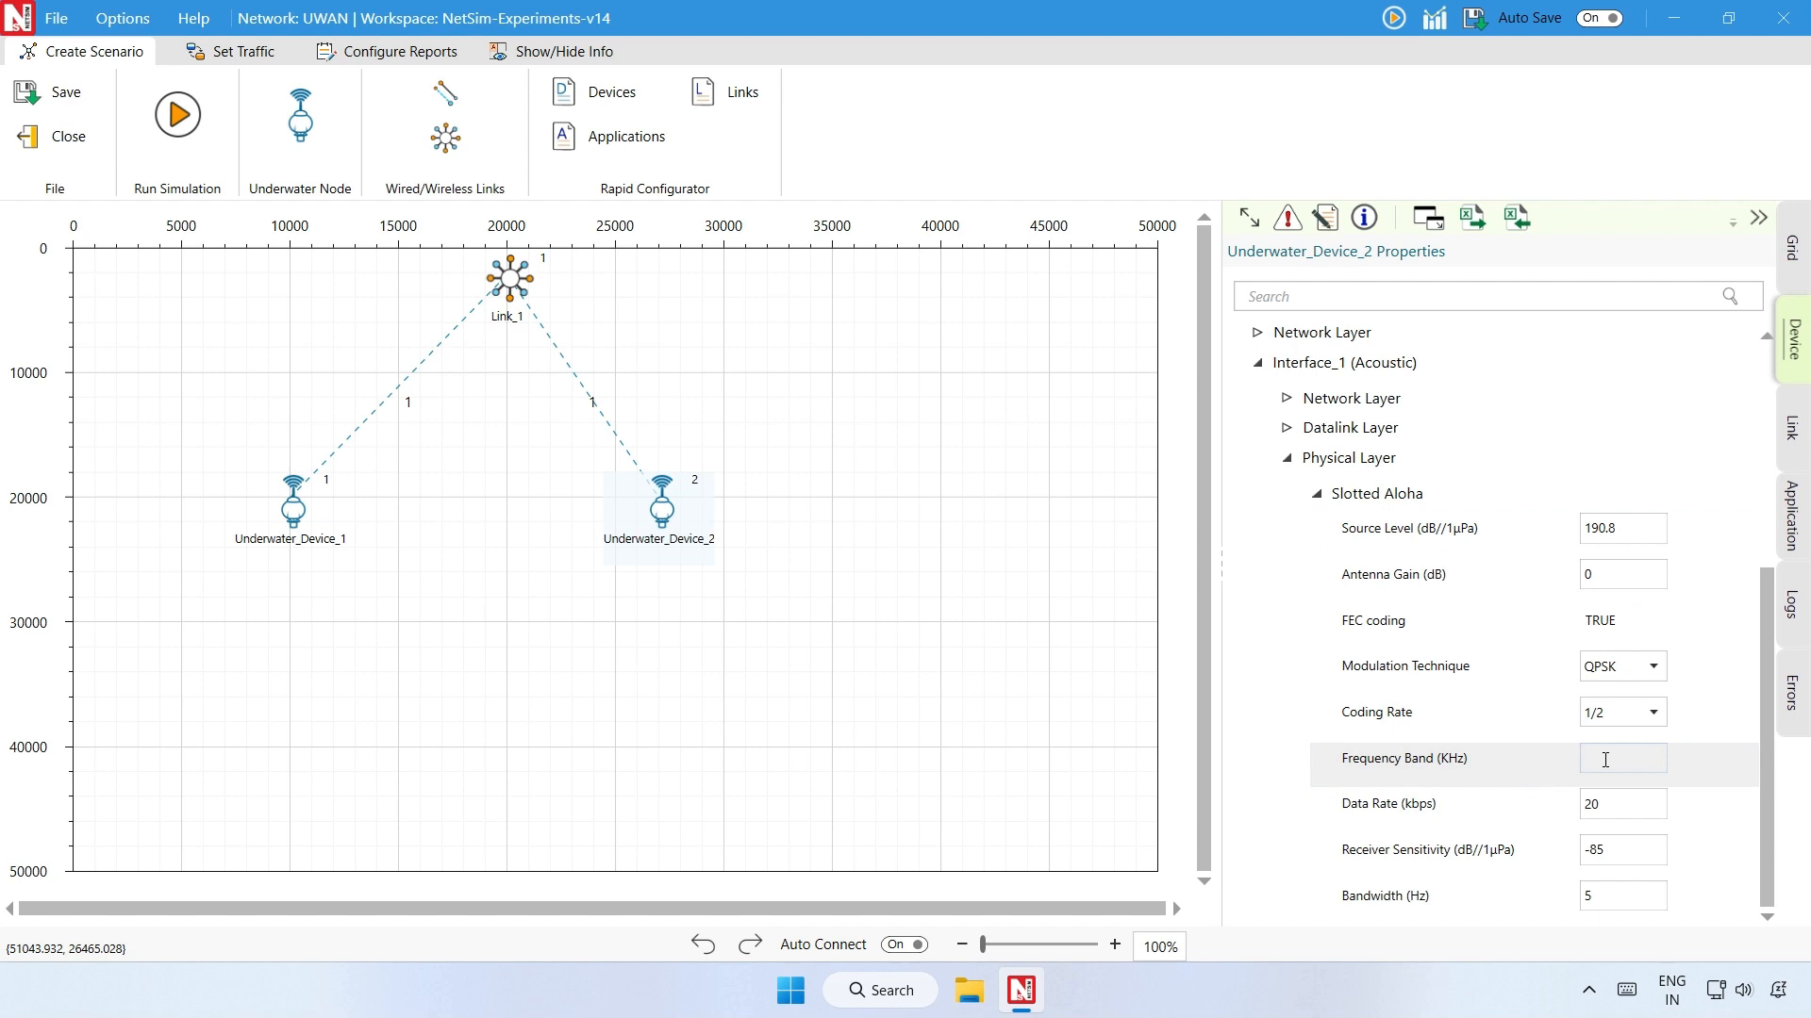
type("20")
key("Tab")
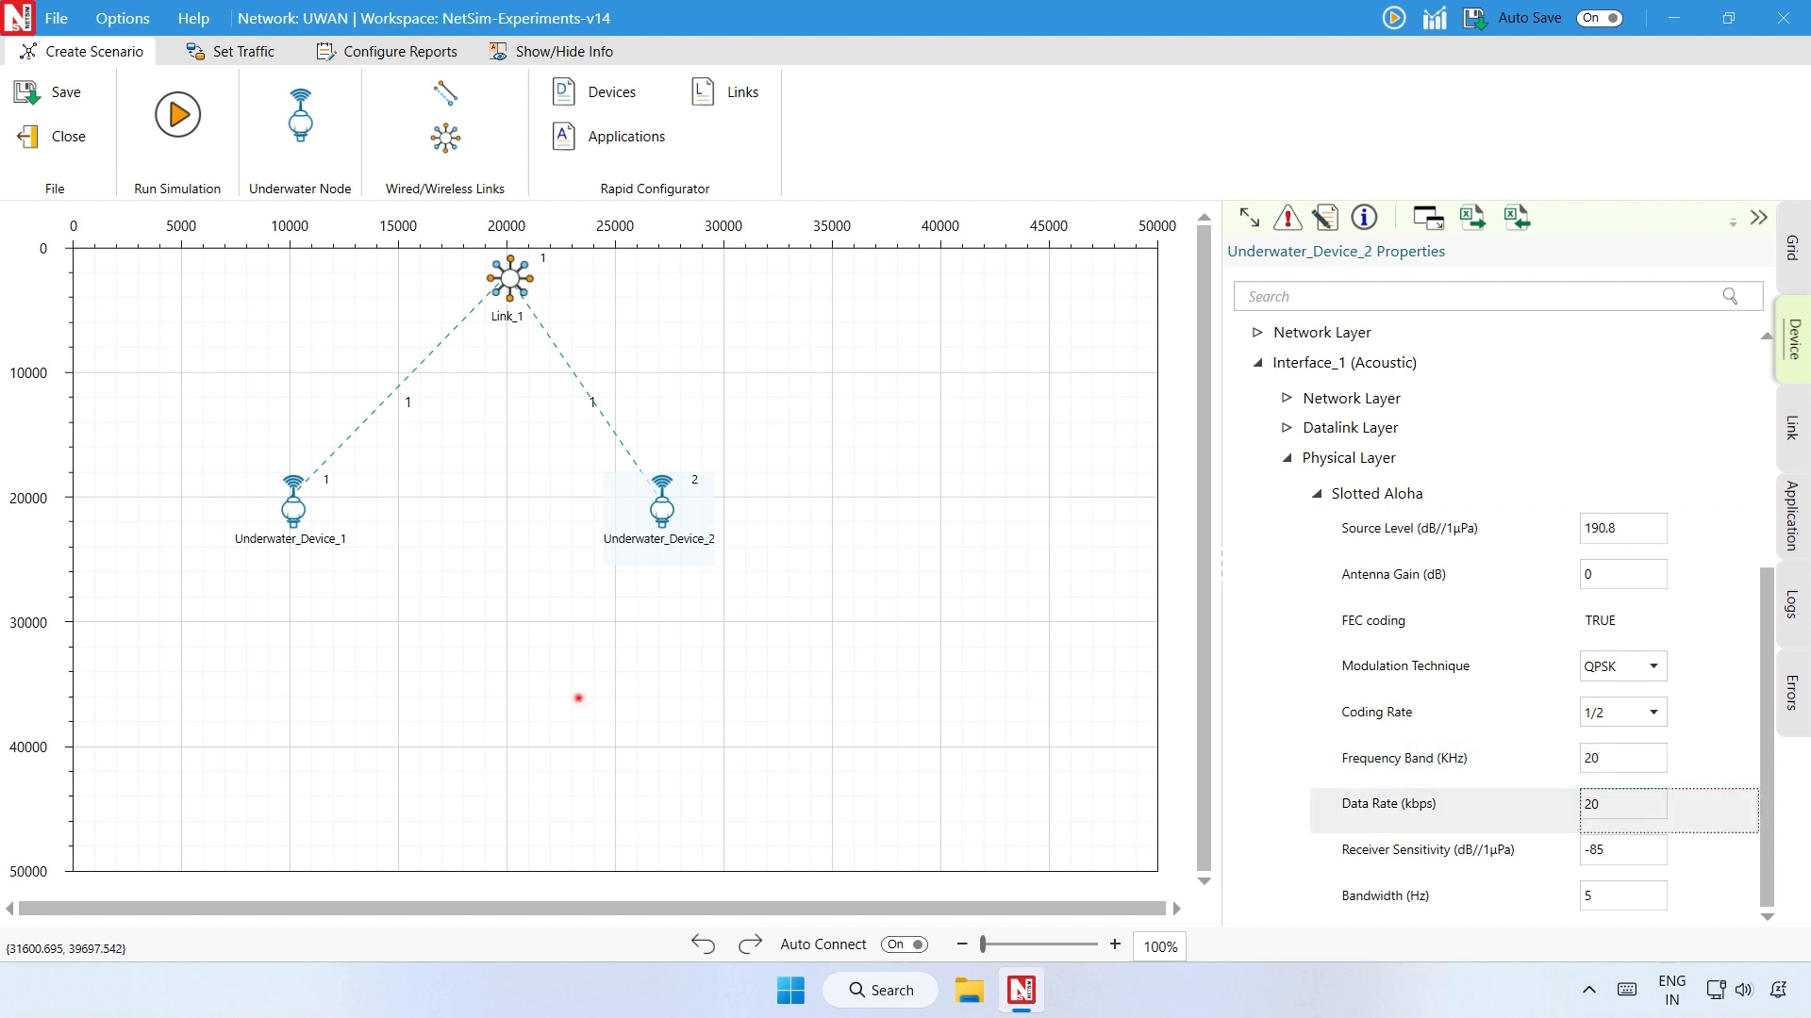
Give Underwater_Device_1's acoustic physical layer a source level of 190.8 dB//1µPa and a frequency band of 20 kHz.
left_click(276, 521)
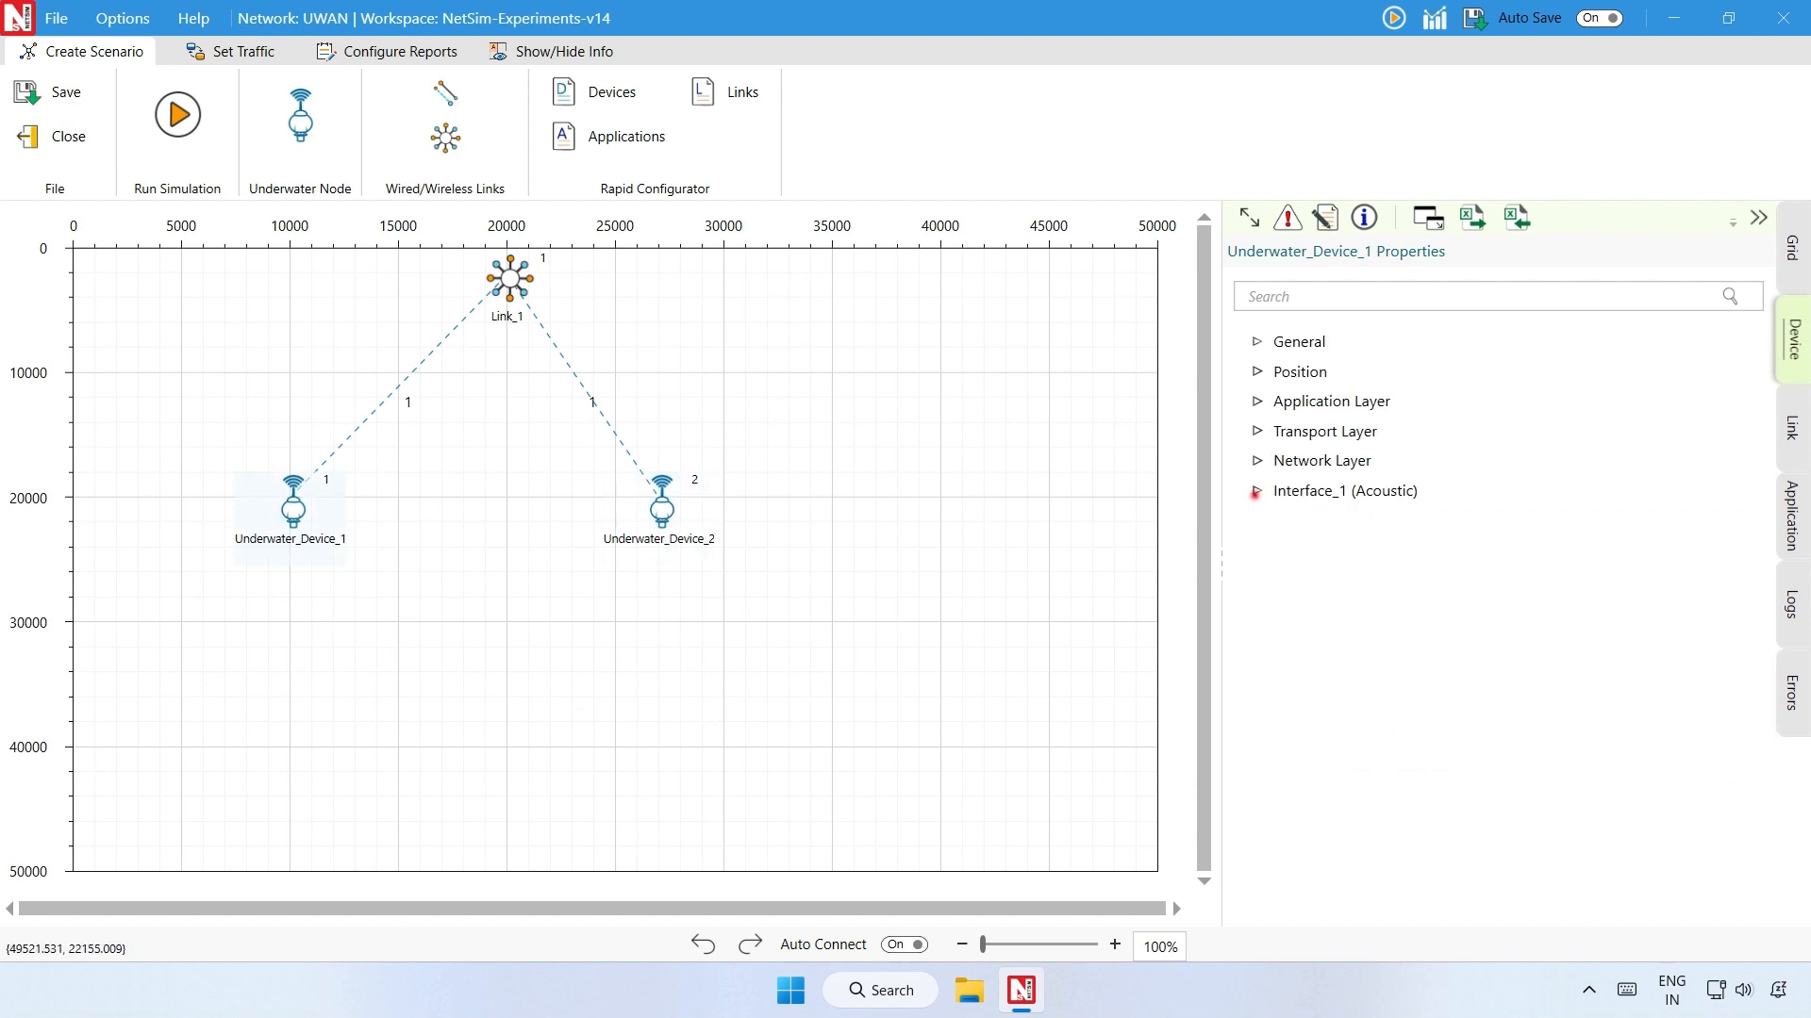
left_click(1256, 492)
left_click(1286, 587)
left_click(1316, 622)
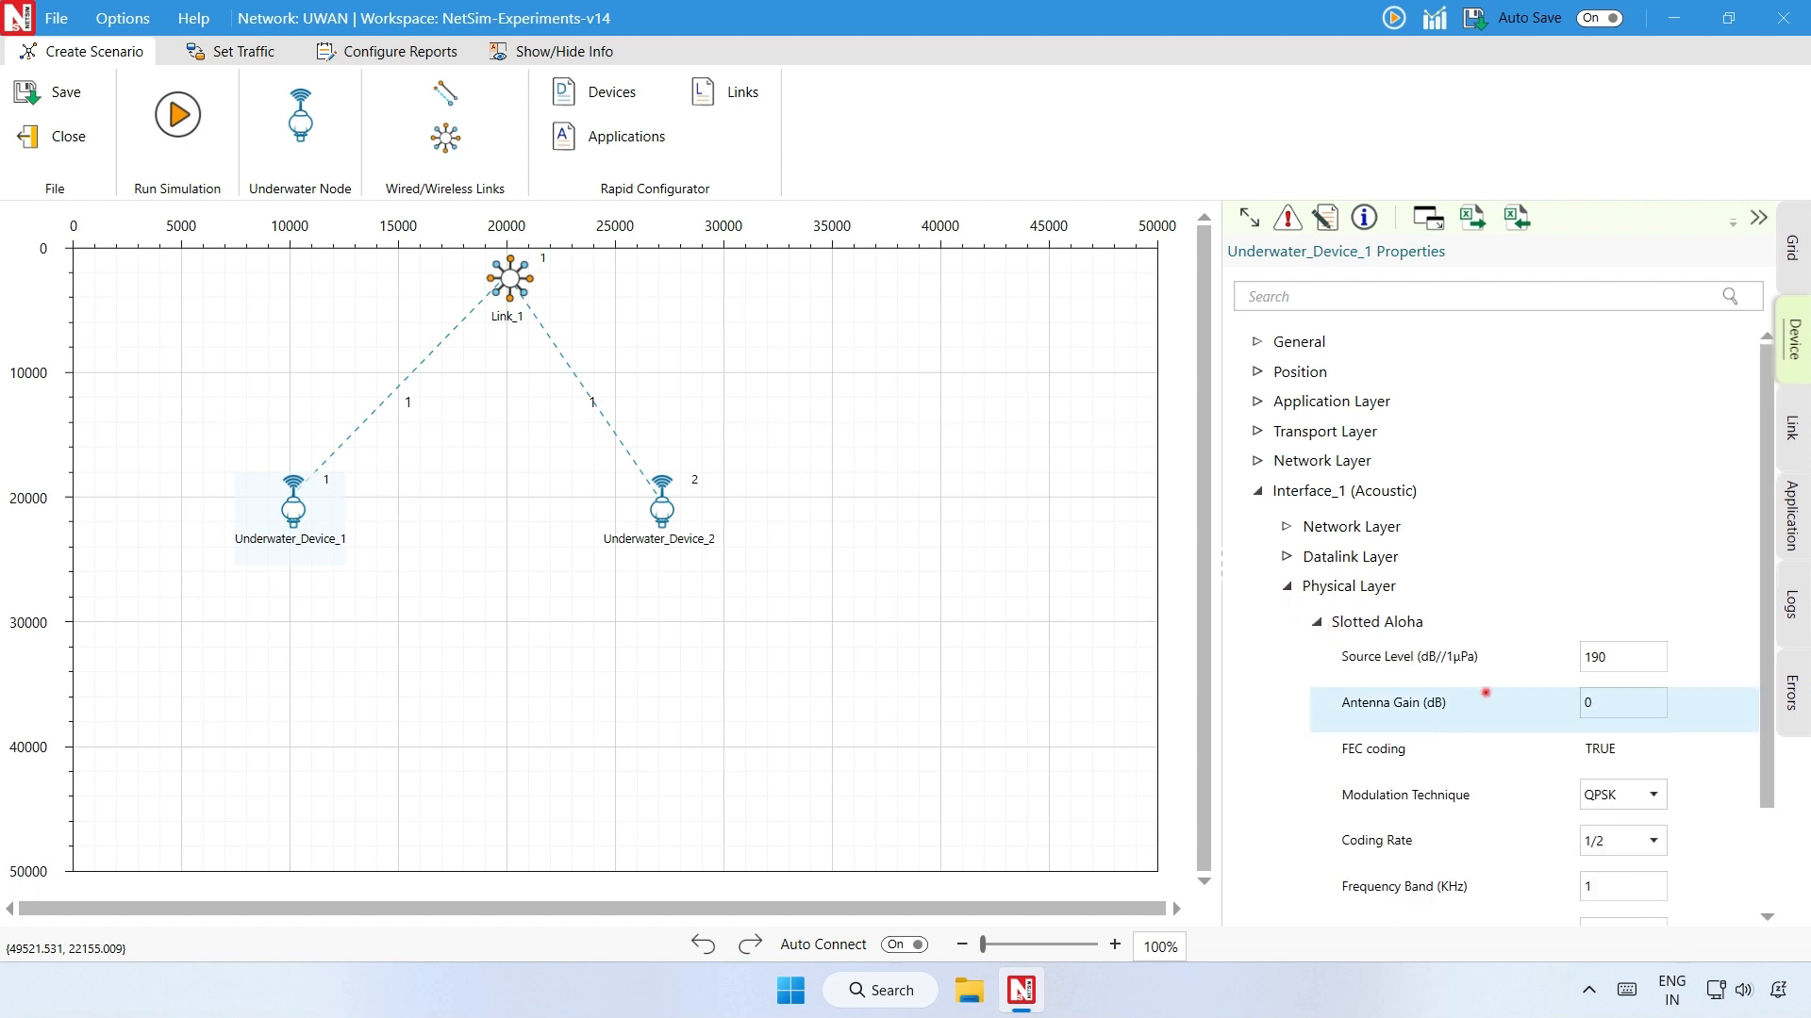
type(".8")
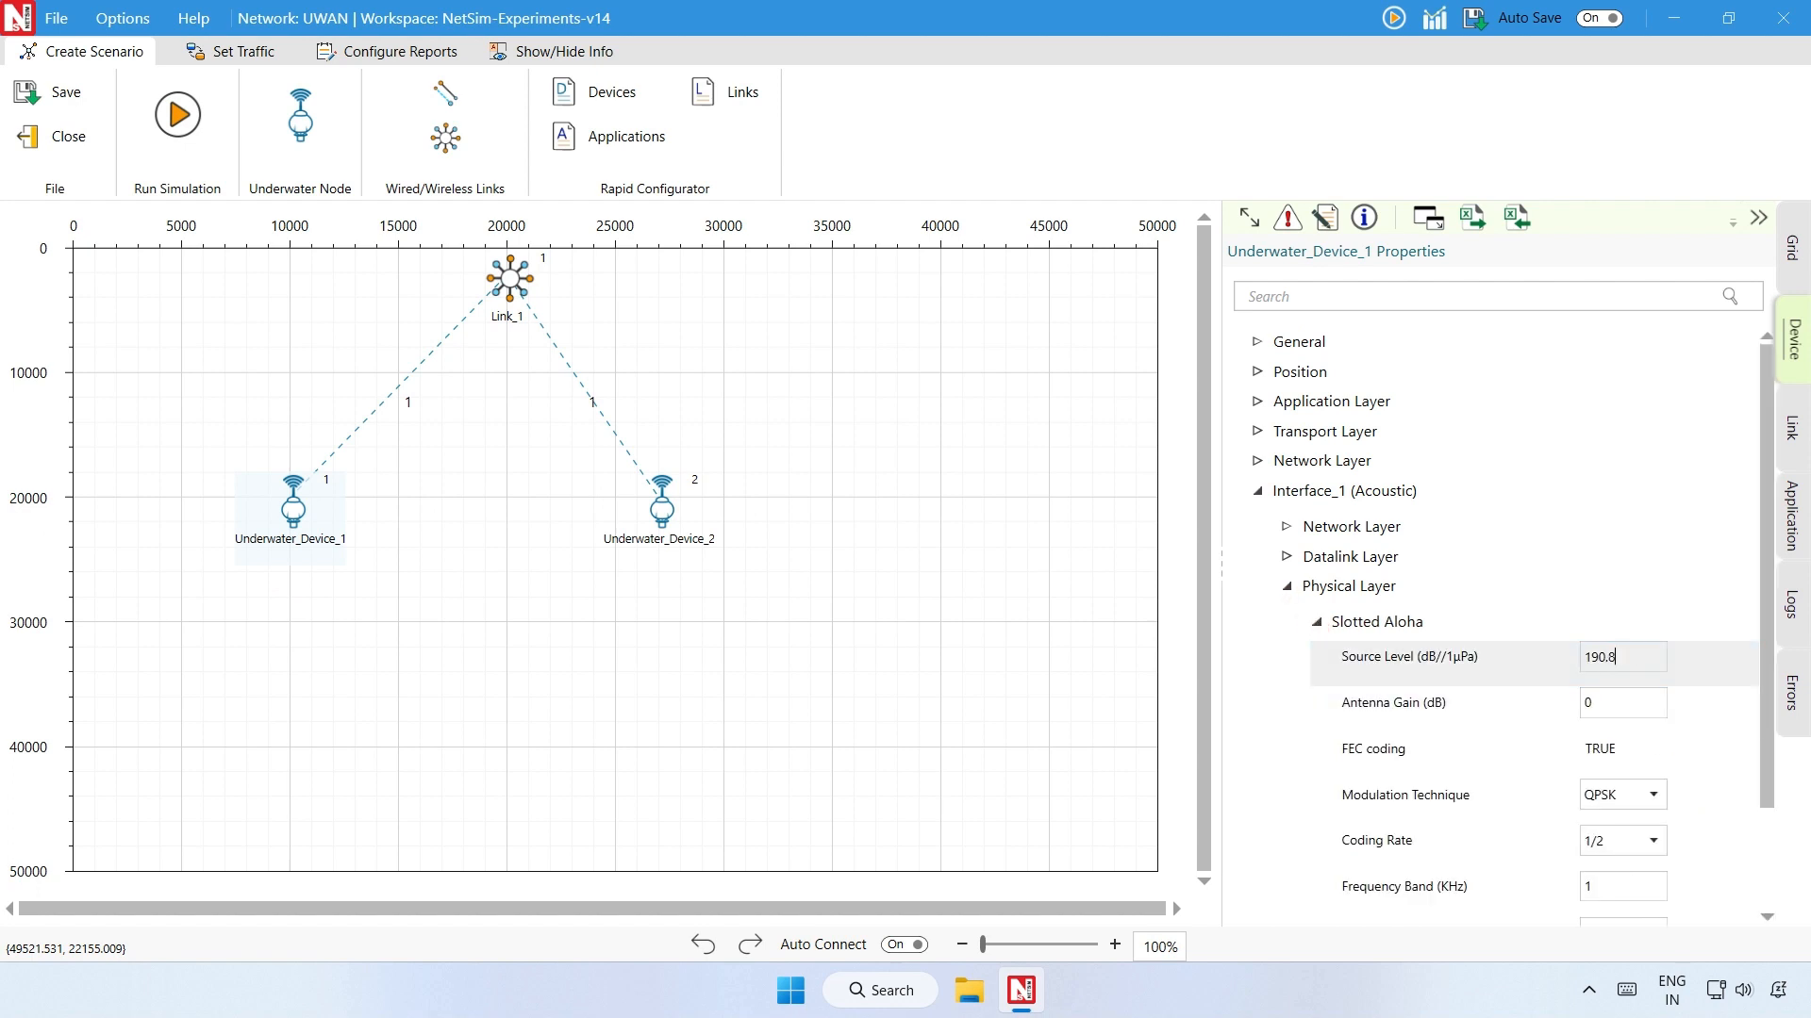
key("Tab")
scroll(1637, 684, "down", 1)
left_click(1612, 761)
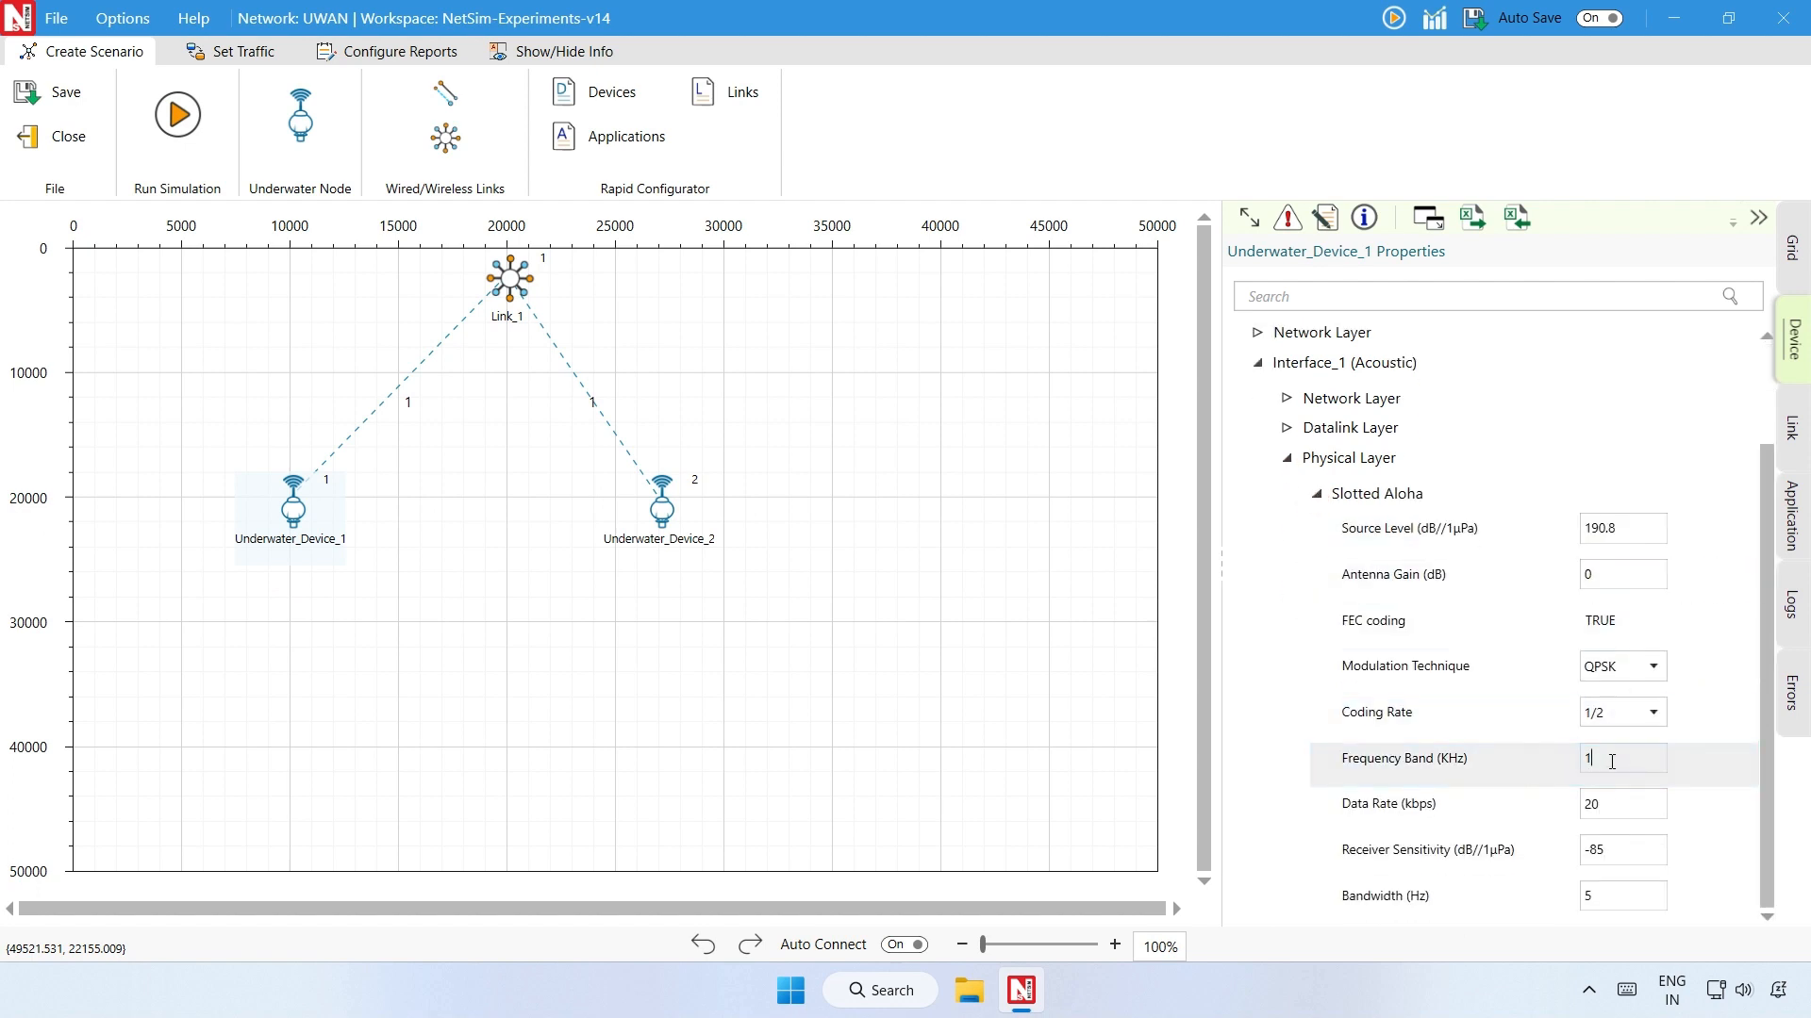
key("BackSpace")
type("20")
key("Tab")
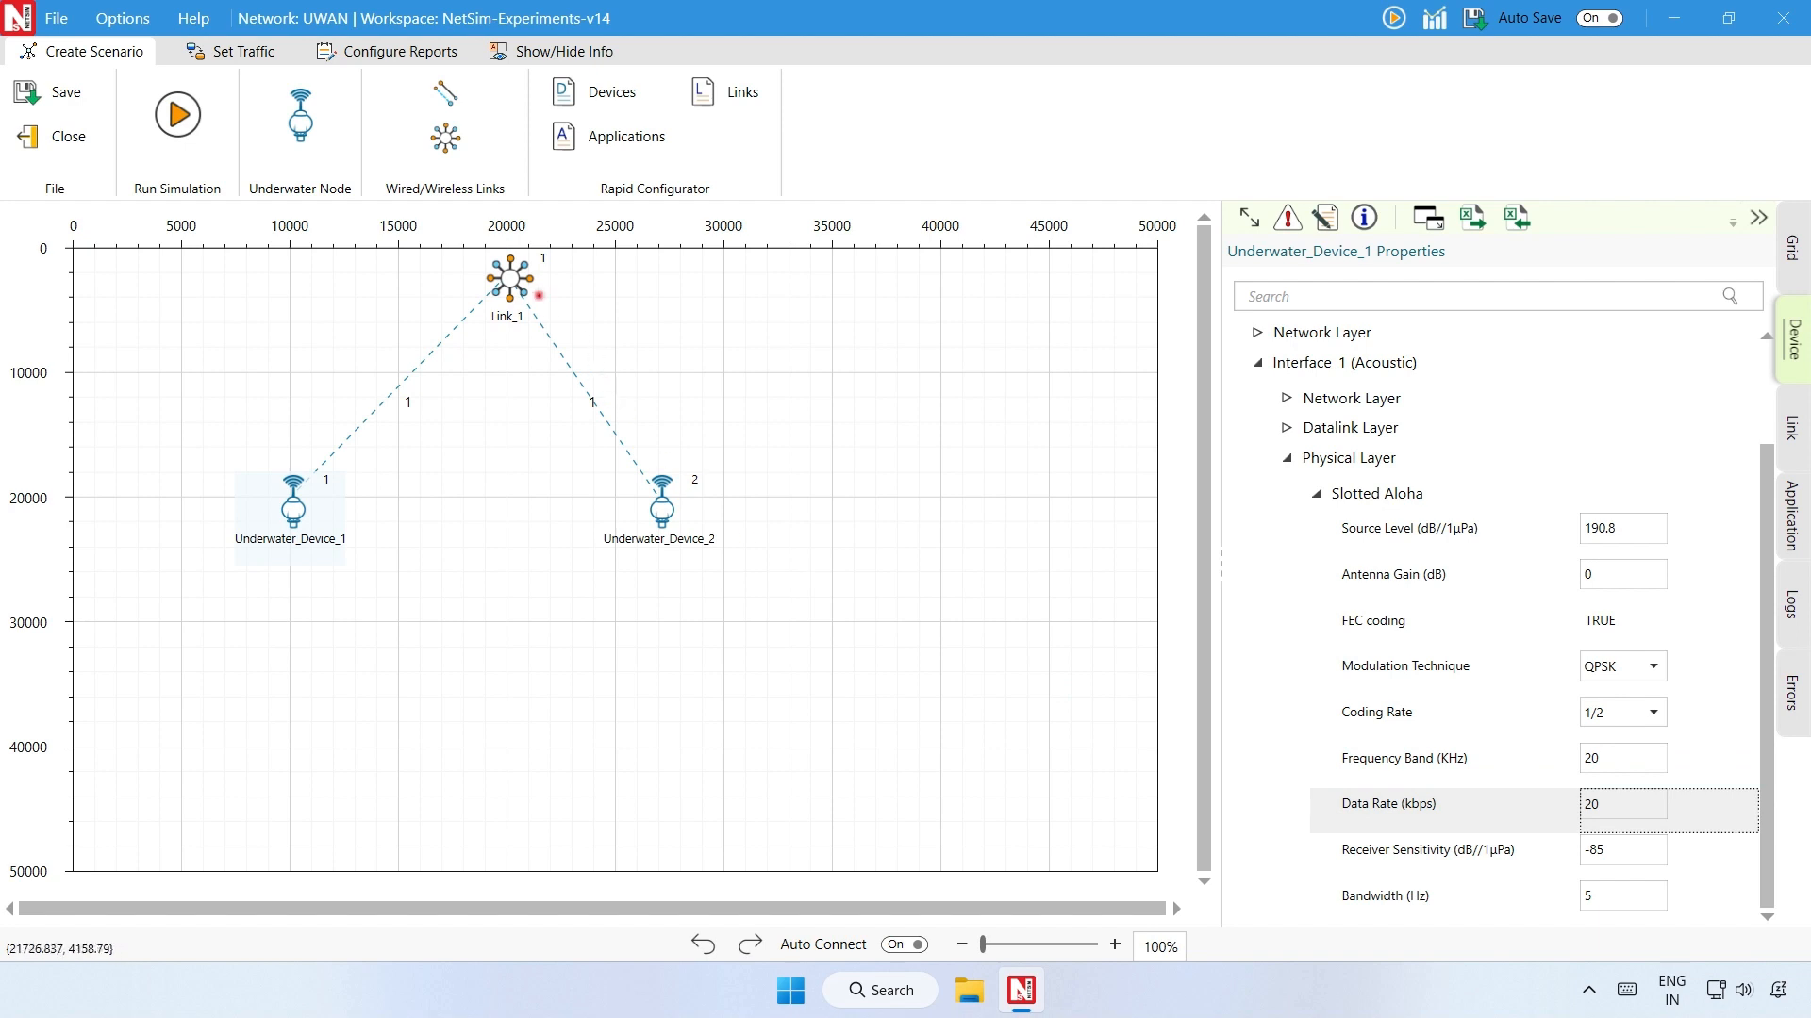
Set the ad hoc link's channel characteristics to PATHLOSS_ONLY with the THORP path loss model.
left_click(521, 280)
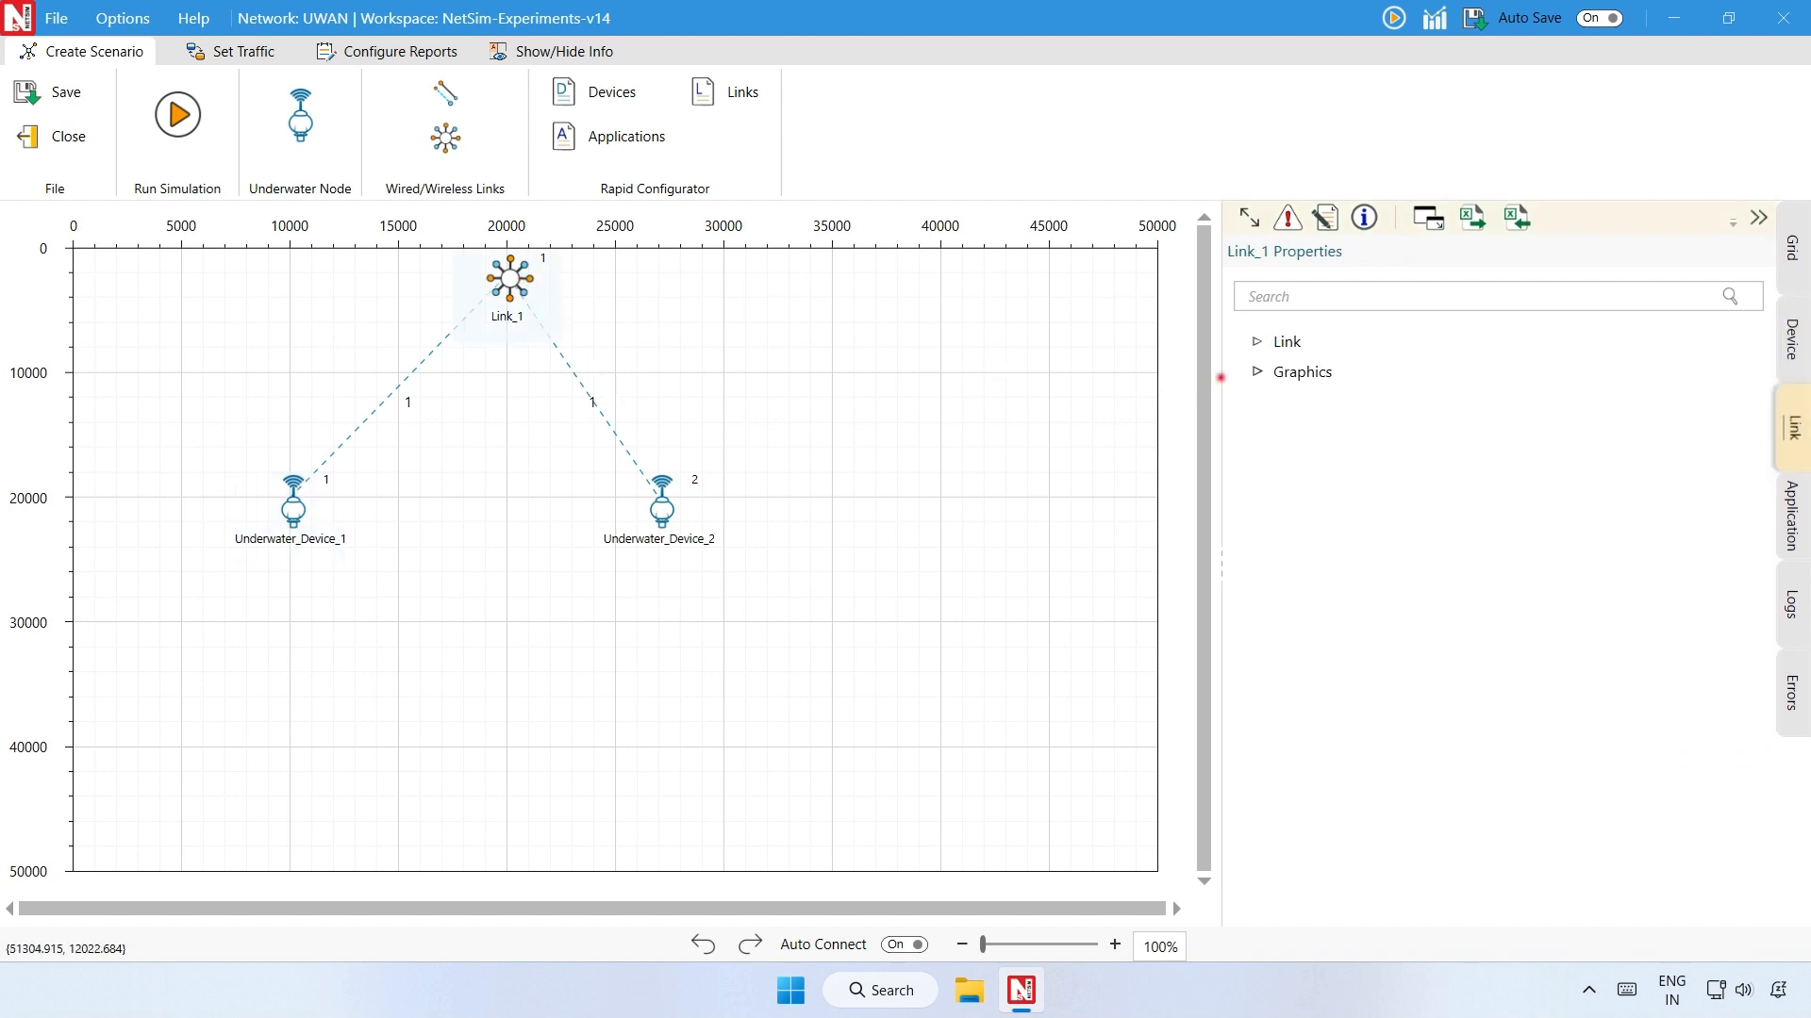
left_click(1257, 341)
left_click(1300, 513)
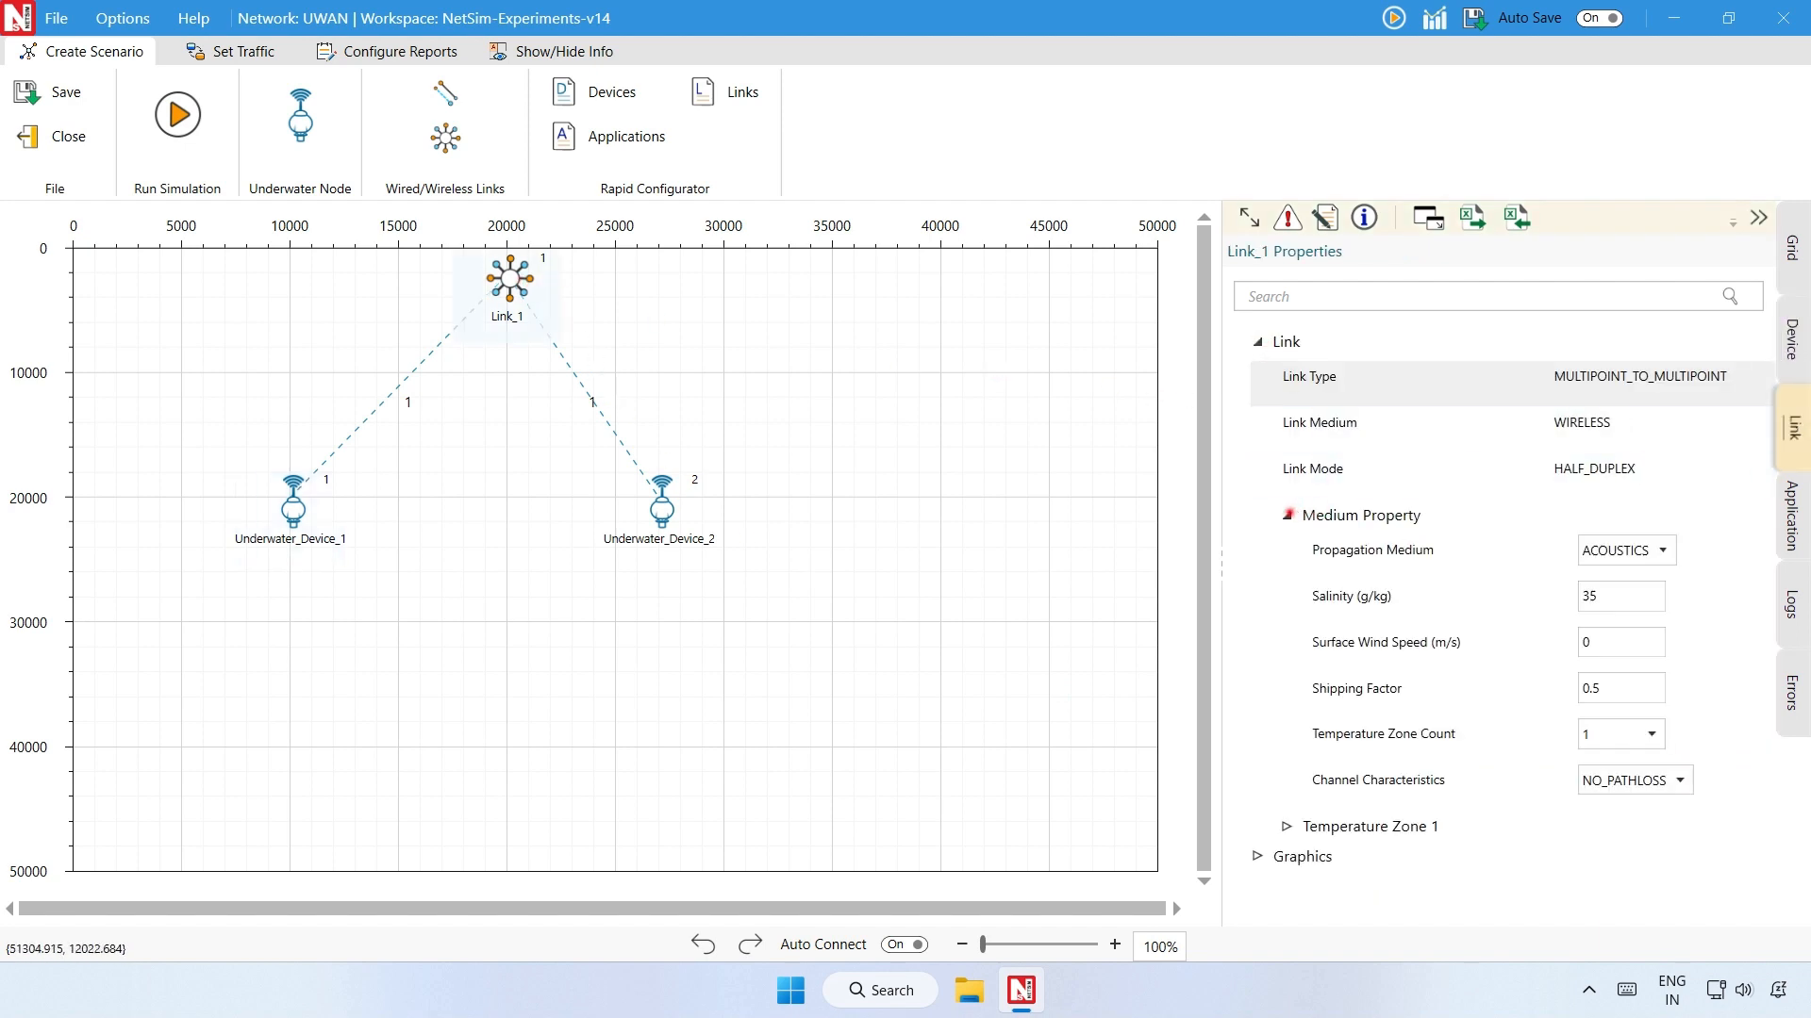
left_click(1679, 778)
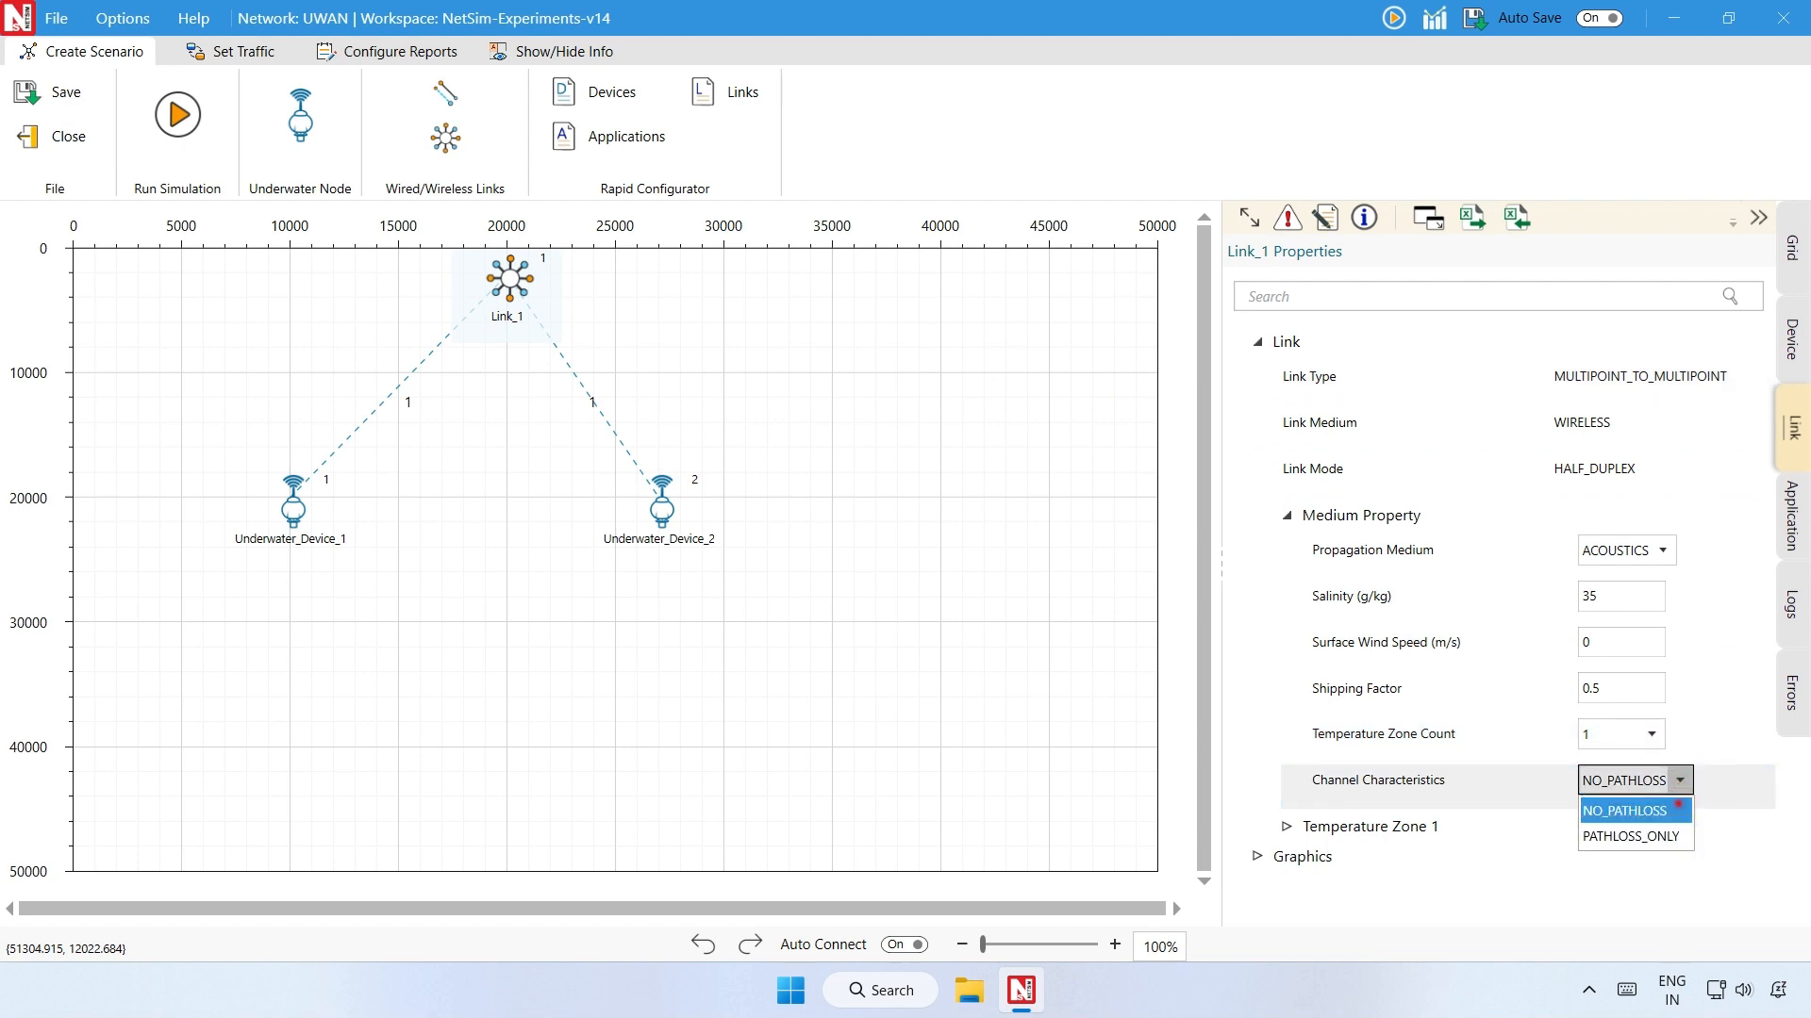
left_click(1669, 833)
scroll(1668, 833, "down", 1)
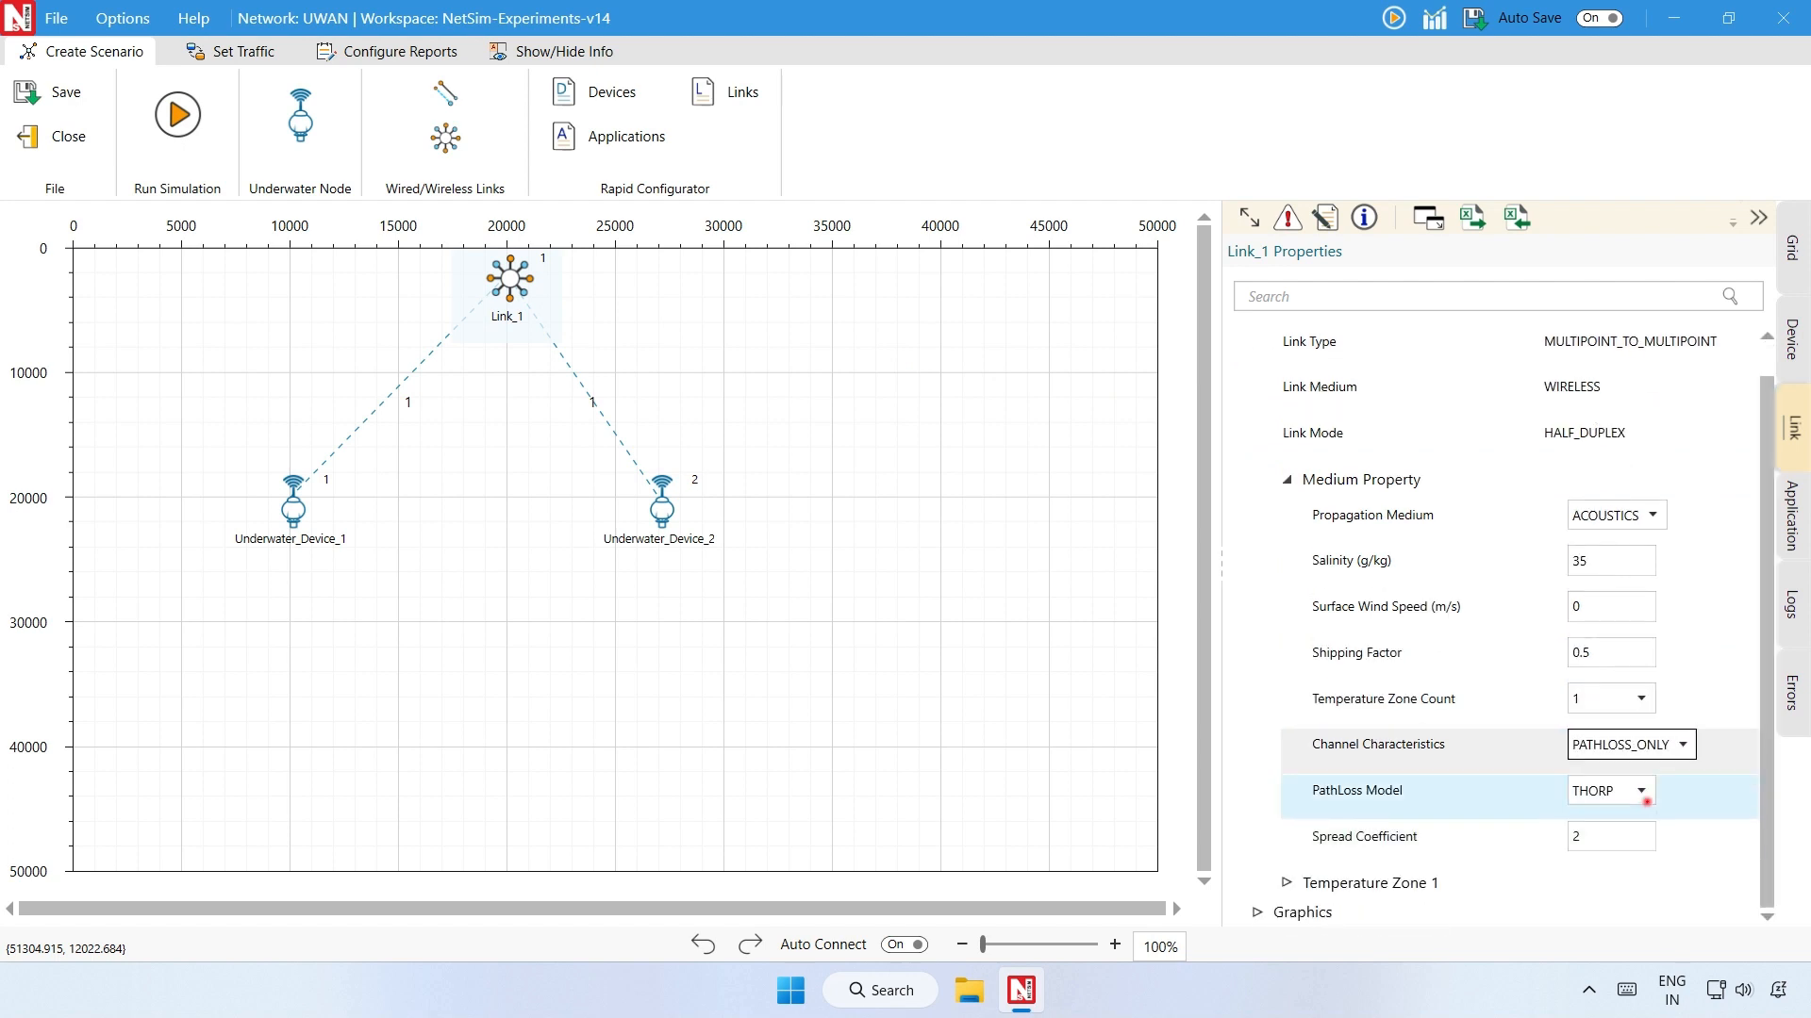
left_click(1641, 790)
left_click(1646, 820)
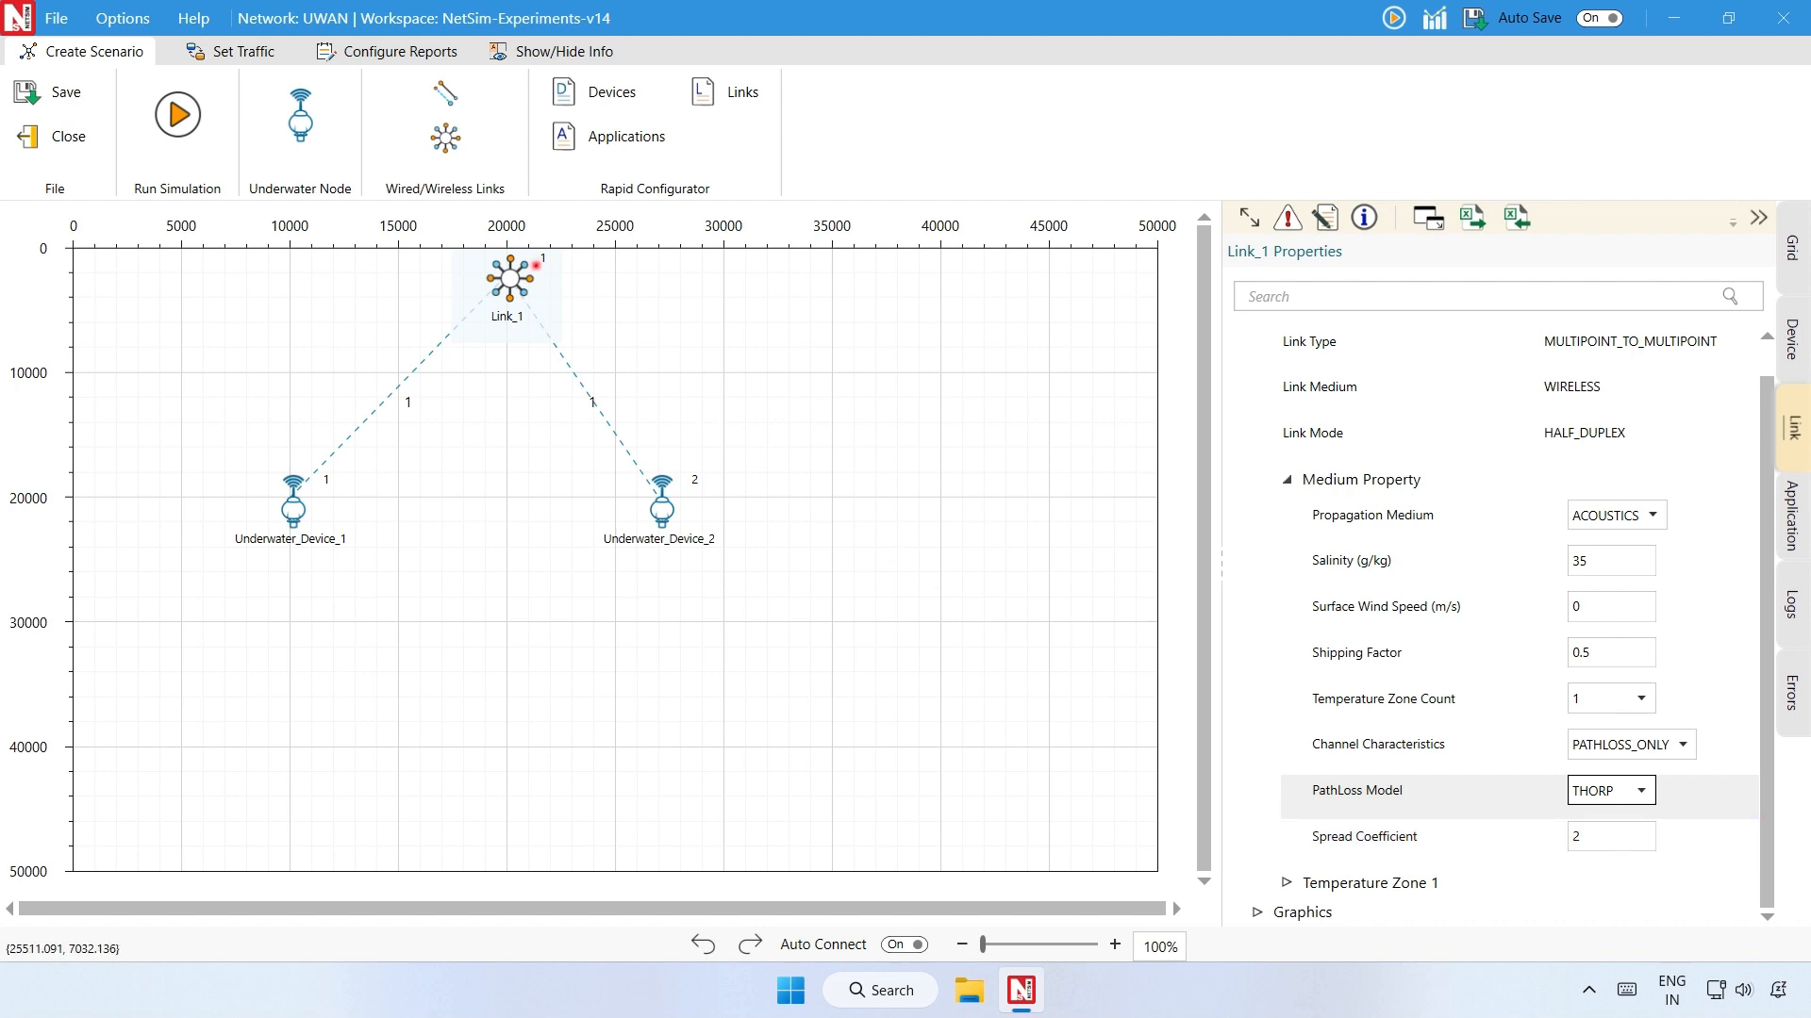
Add a unicast CBR application from Underwater_Device_1 to Underwater_Device_2.
left_click(249, 54)
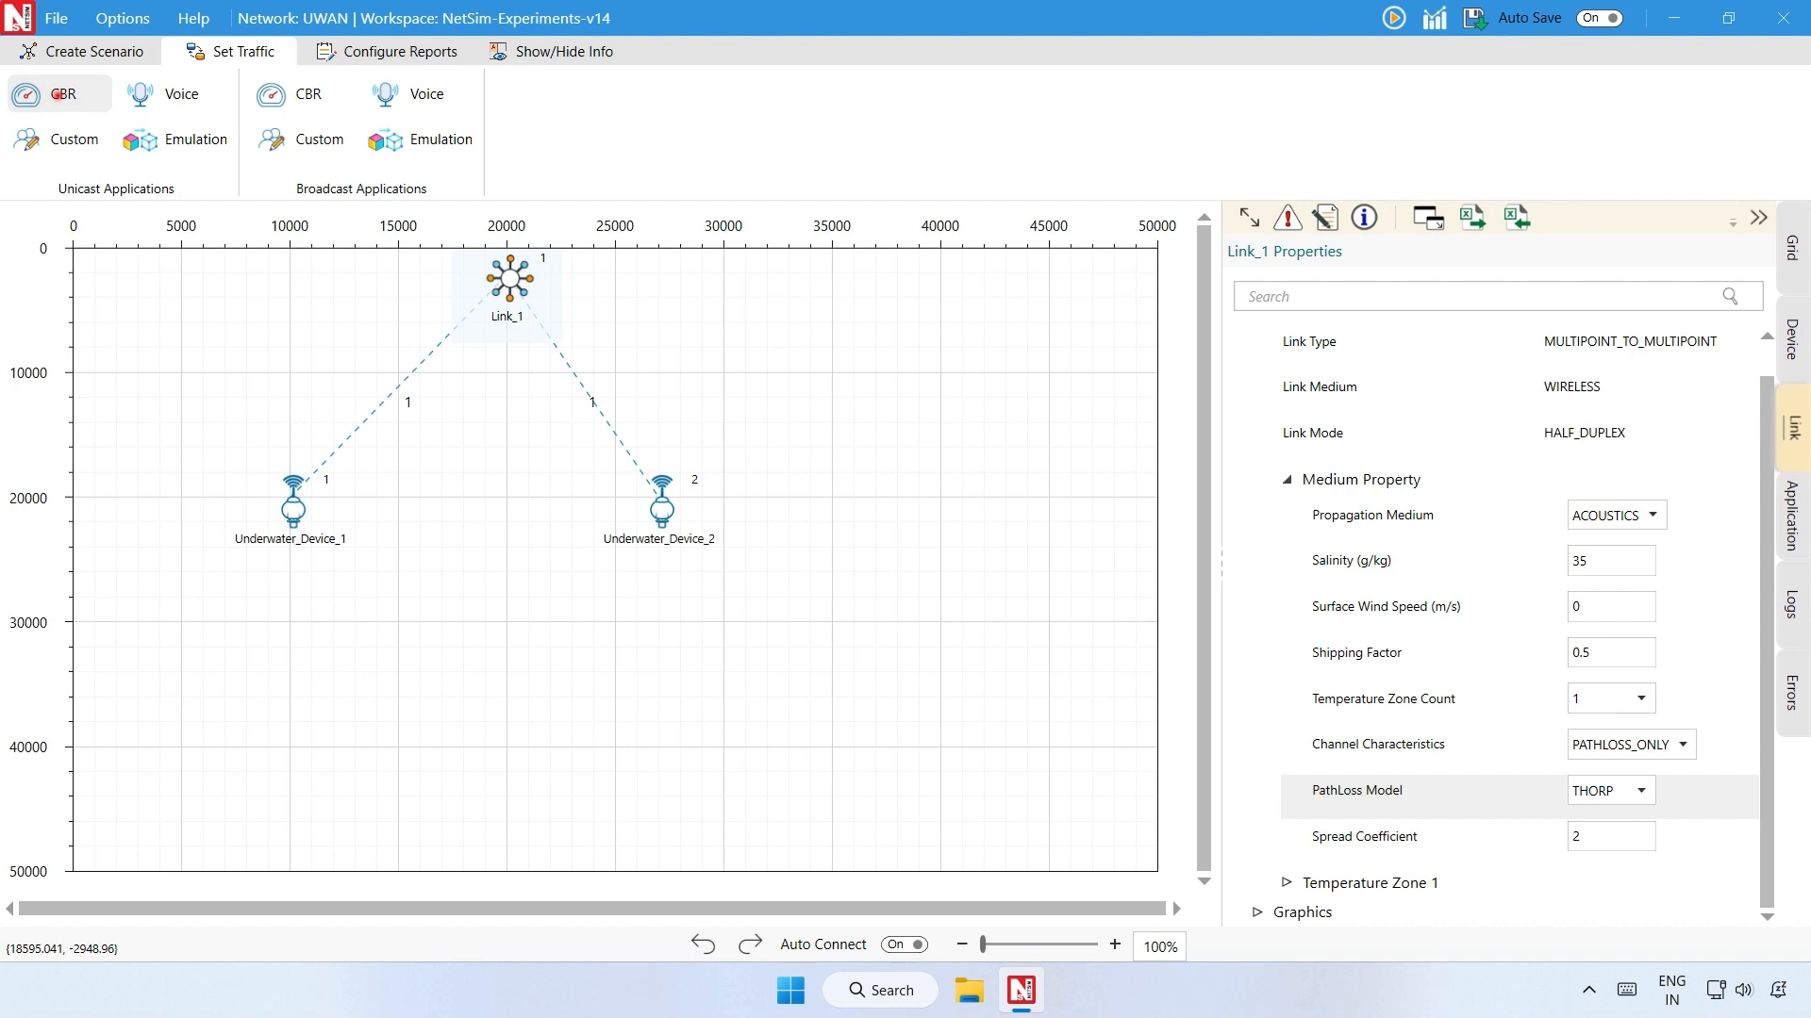
left_click(57, 94)
left_click(298, 509)
left_click(660, 510)
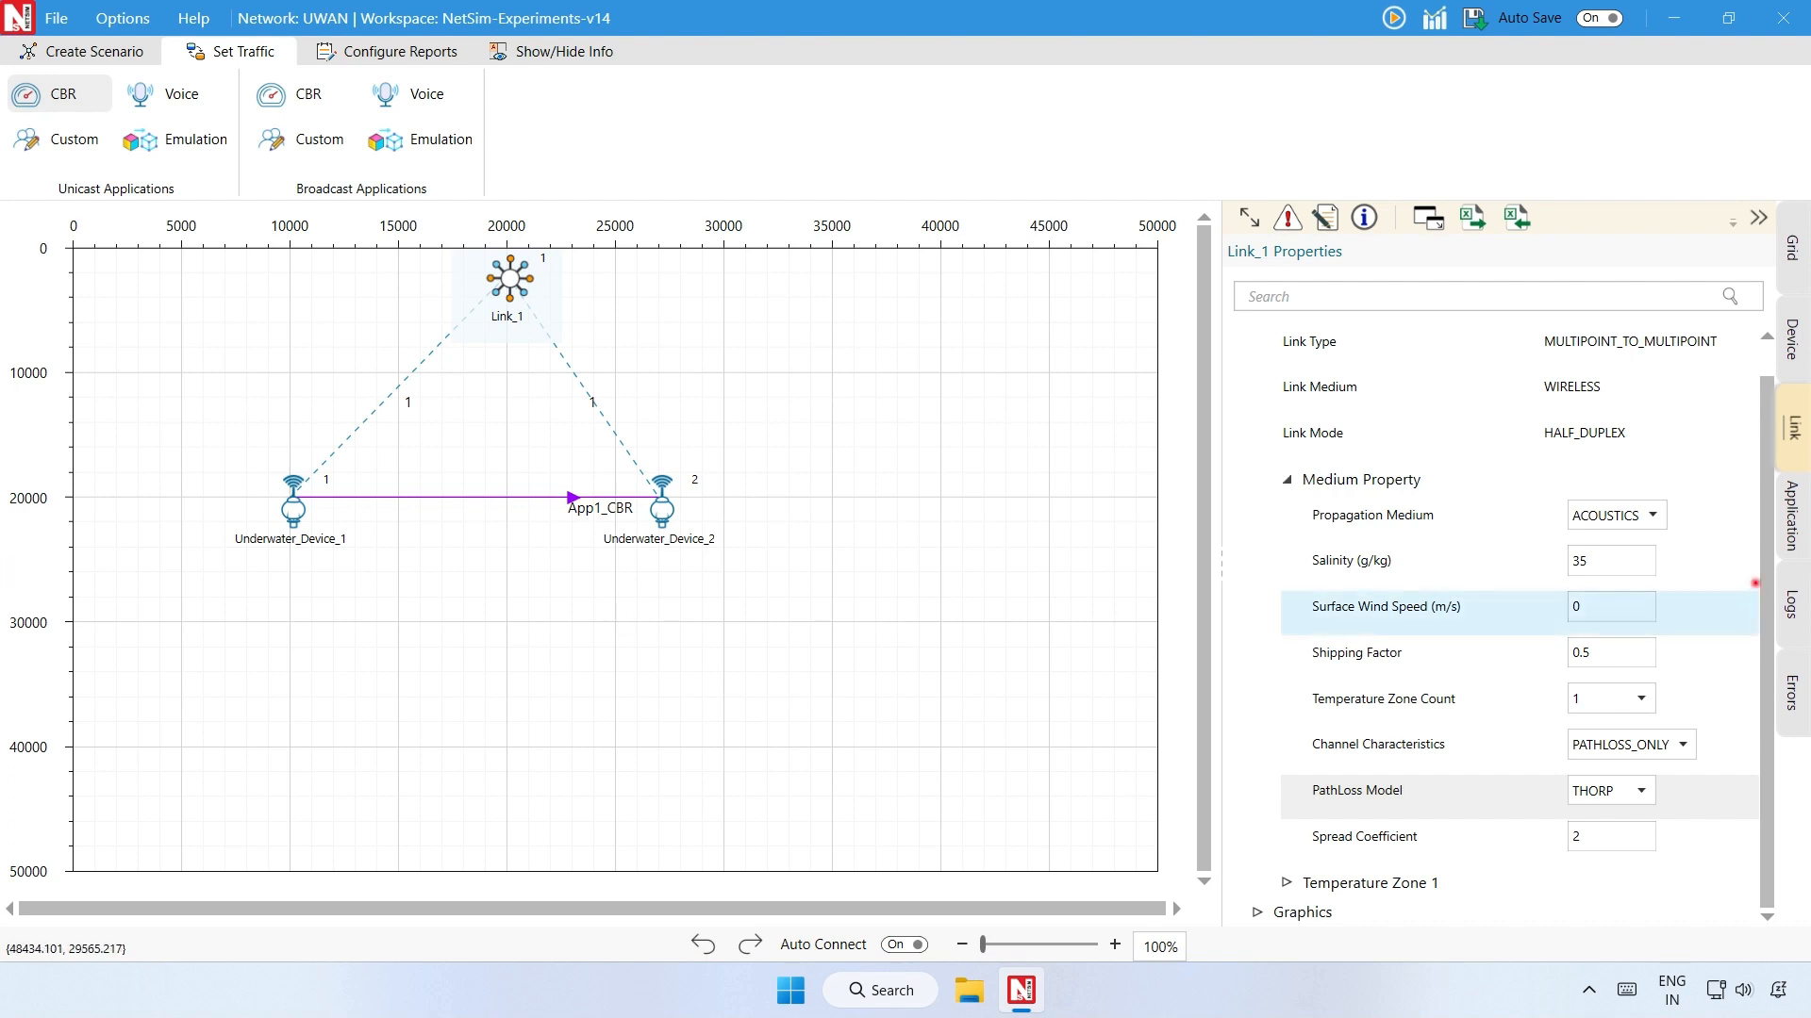
In the App1_CBR application properties, set the constant inter-arrival time to 1000000 µs.
left_click(1781, 535)
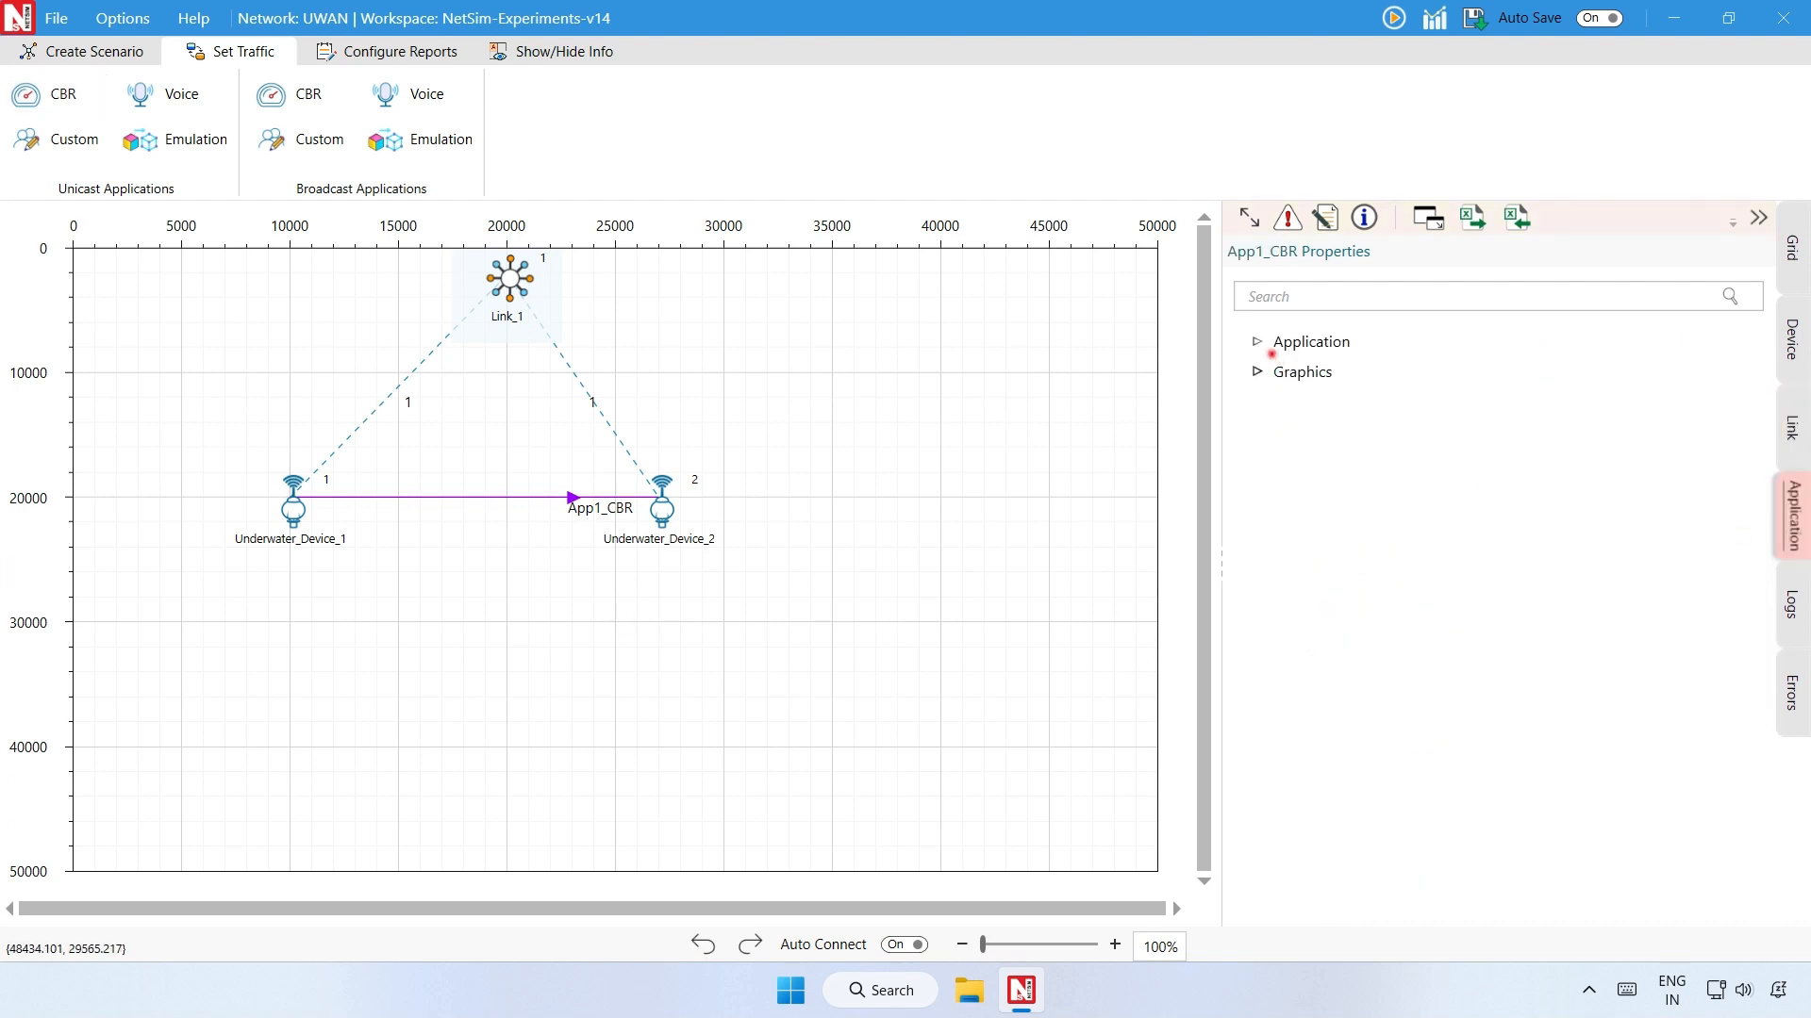
left_click(1257, 342)
scroll(1363, 570, "down", 5)
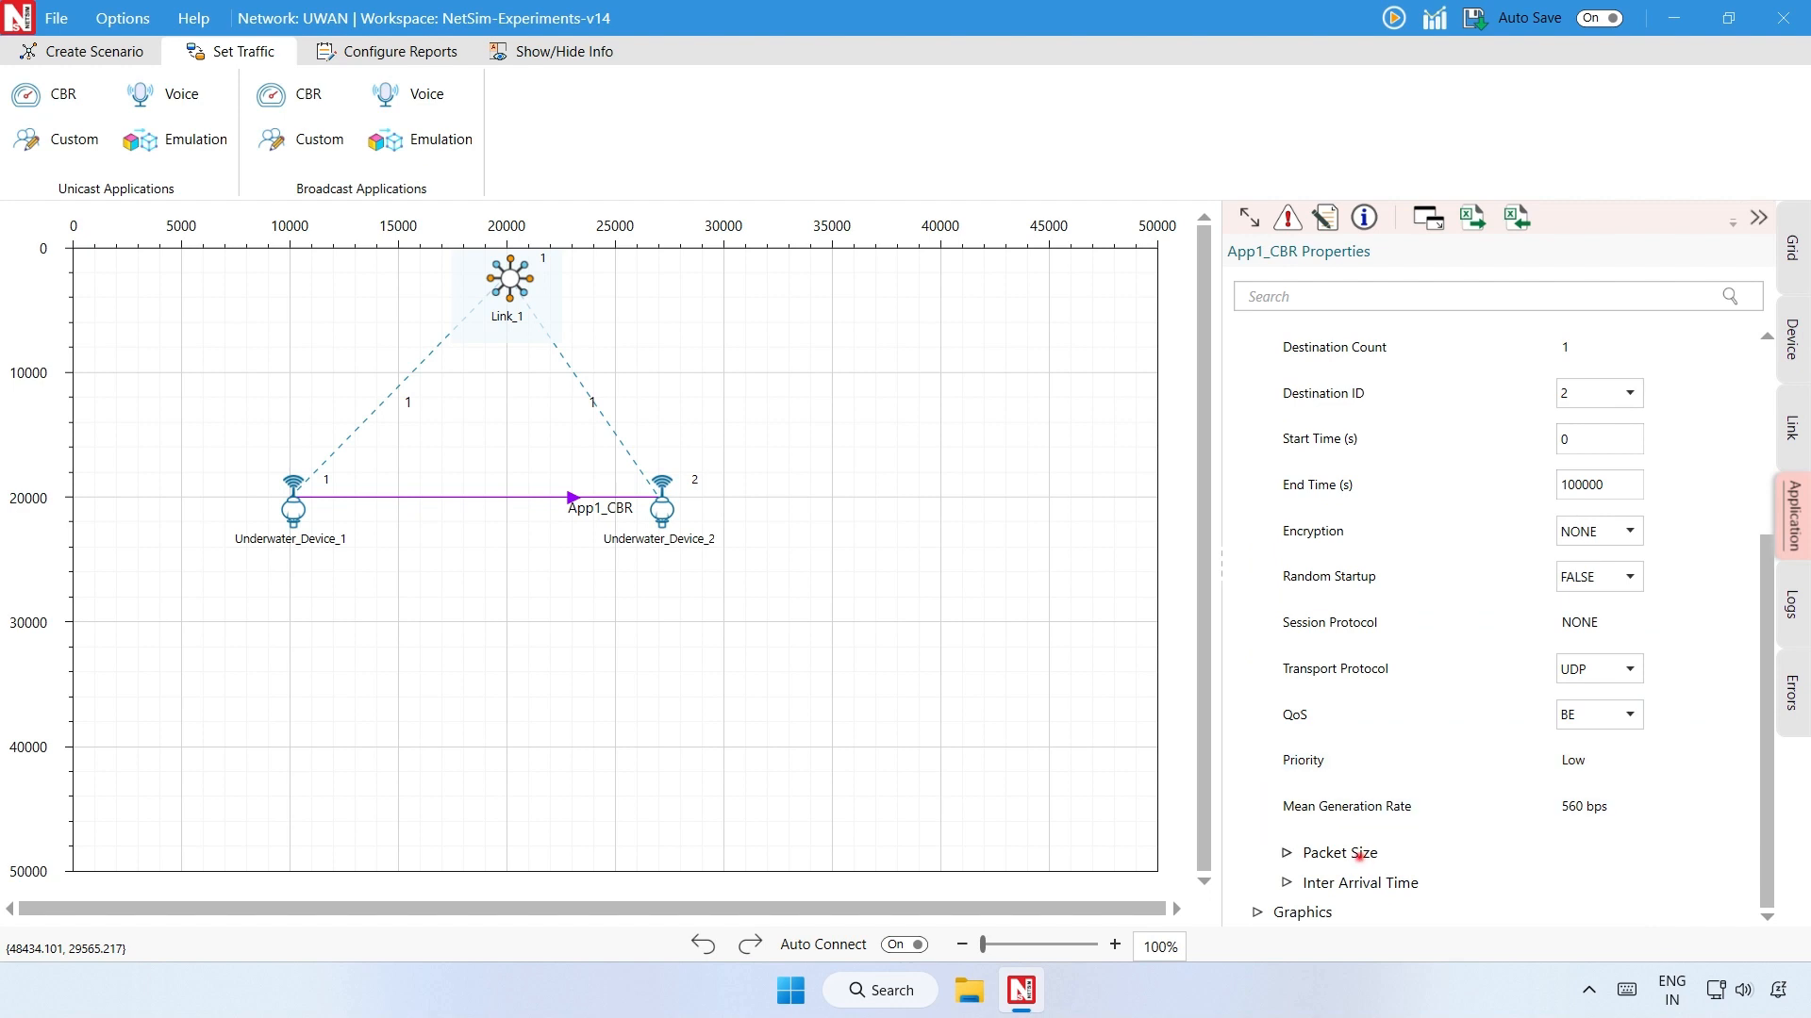
scroll(1358, 852, "down", 1)
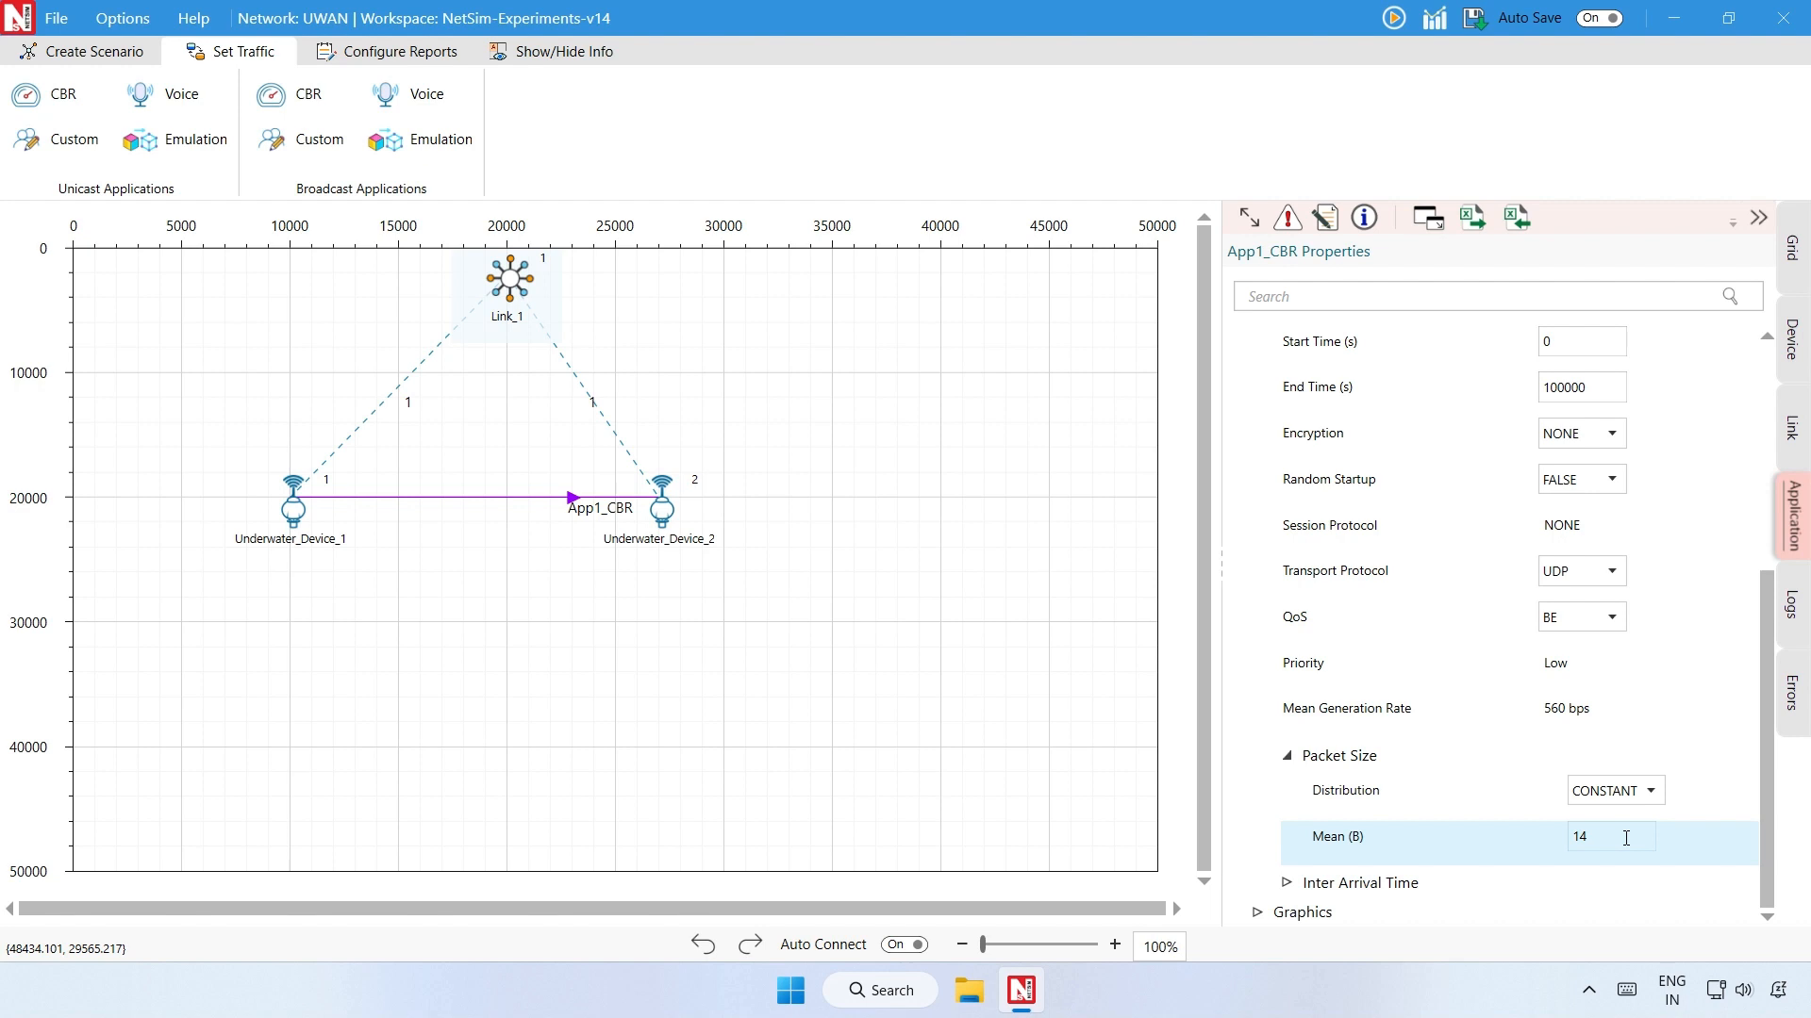
left_click(1288, 884)
scroll(1349, 881, "down", 2)
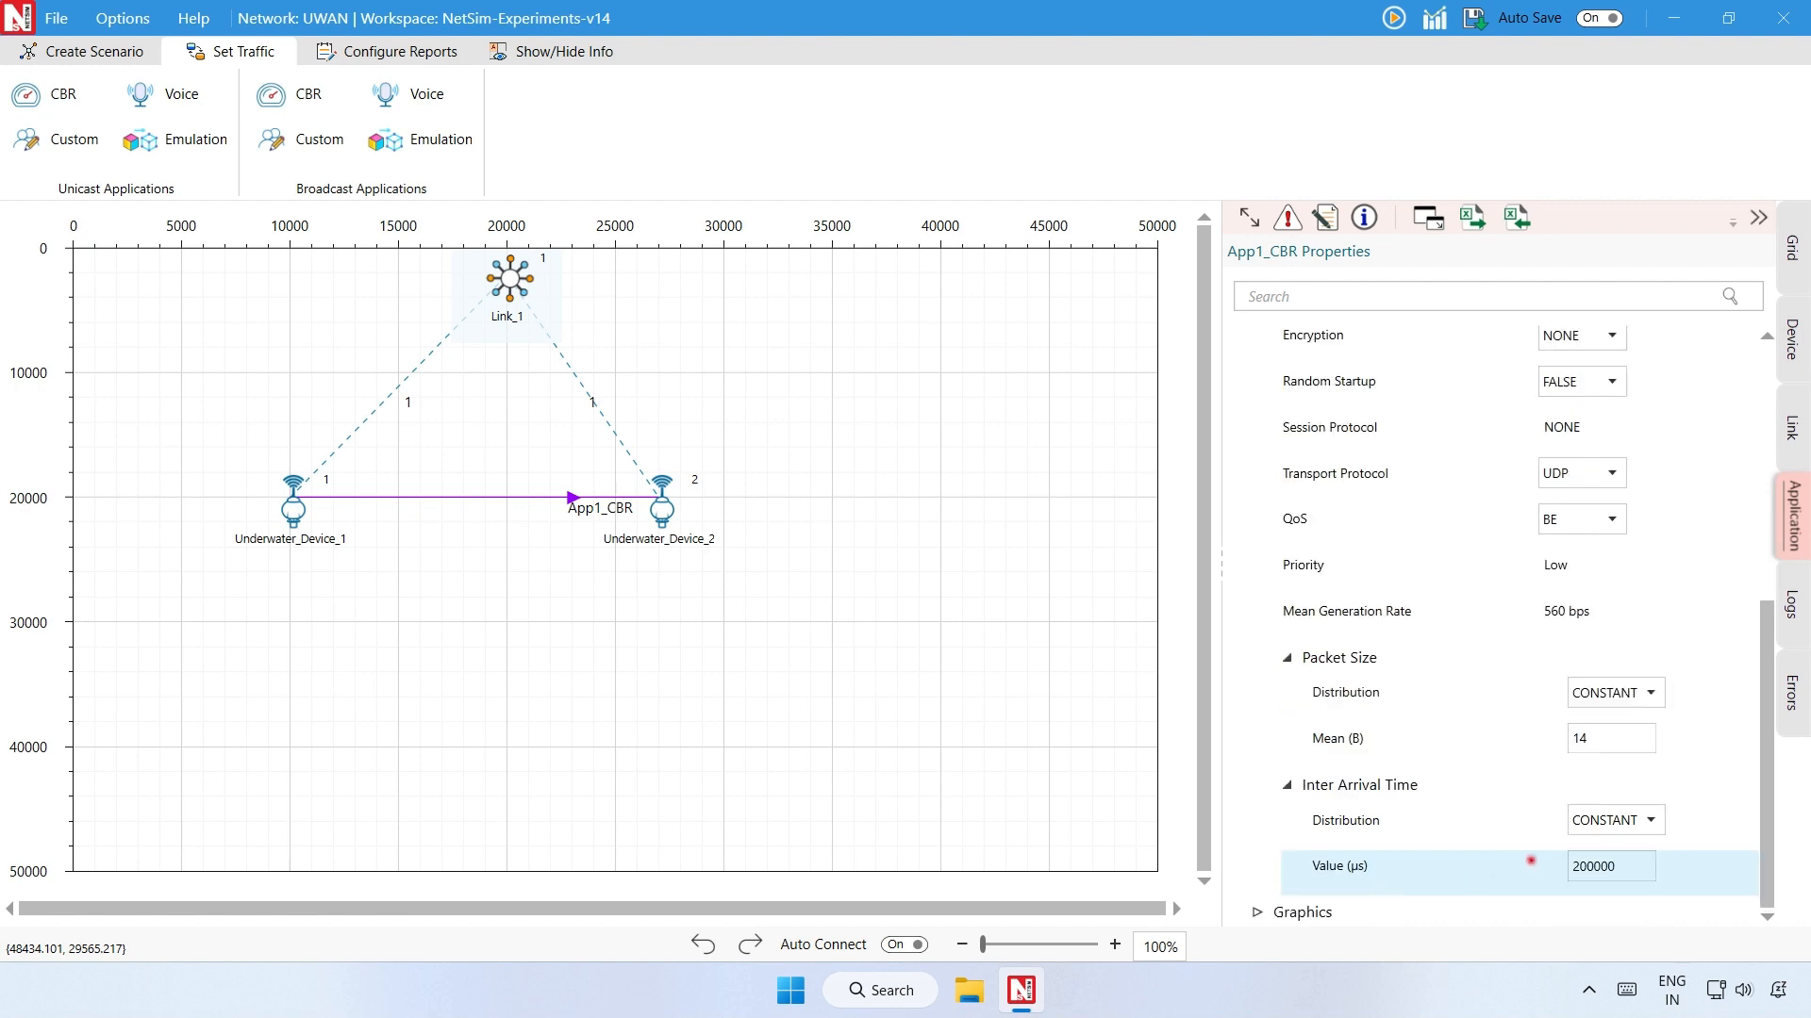
double_click(1614, 864)
type("1000000")
key("Return")
Enable the Acoustic Measurements Log in the network logs for the simulation report.
left_click(369, 52)
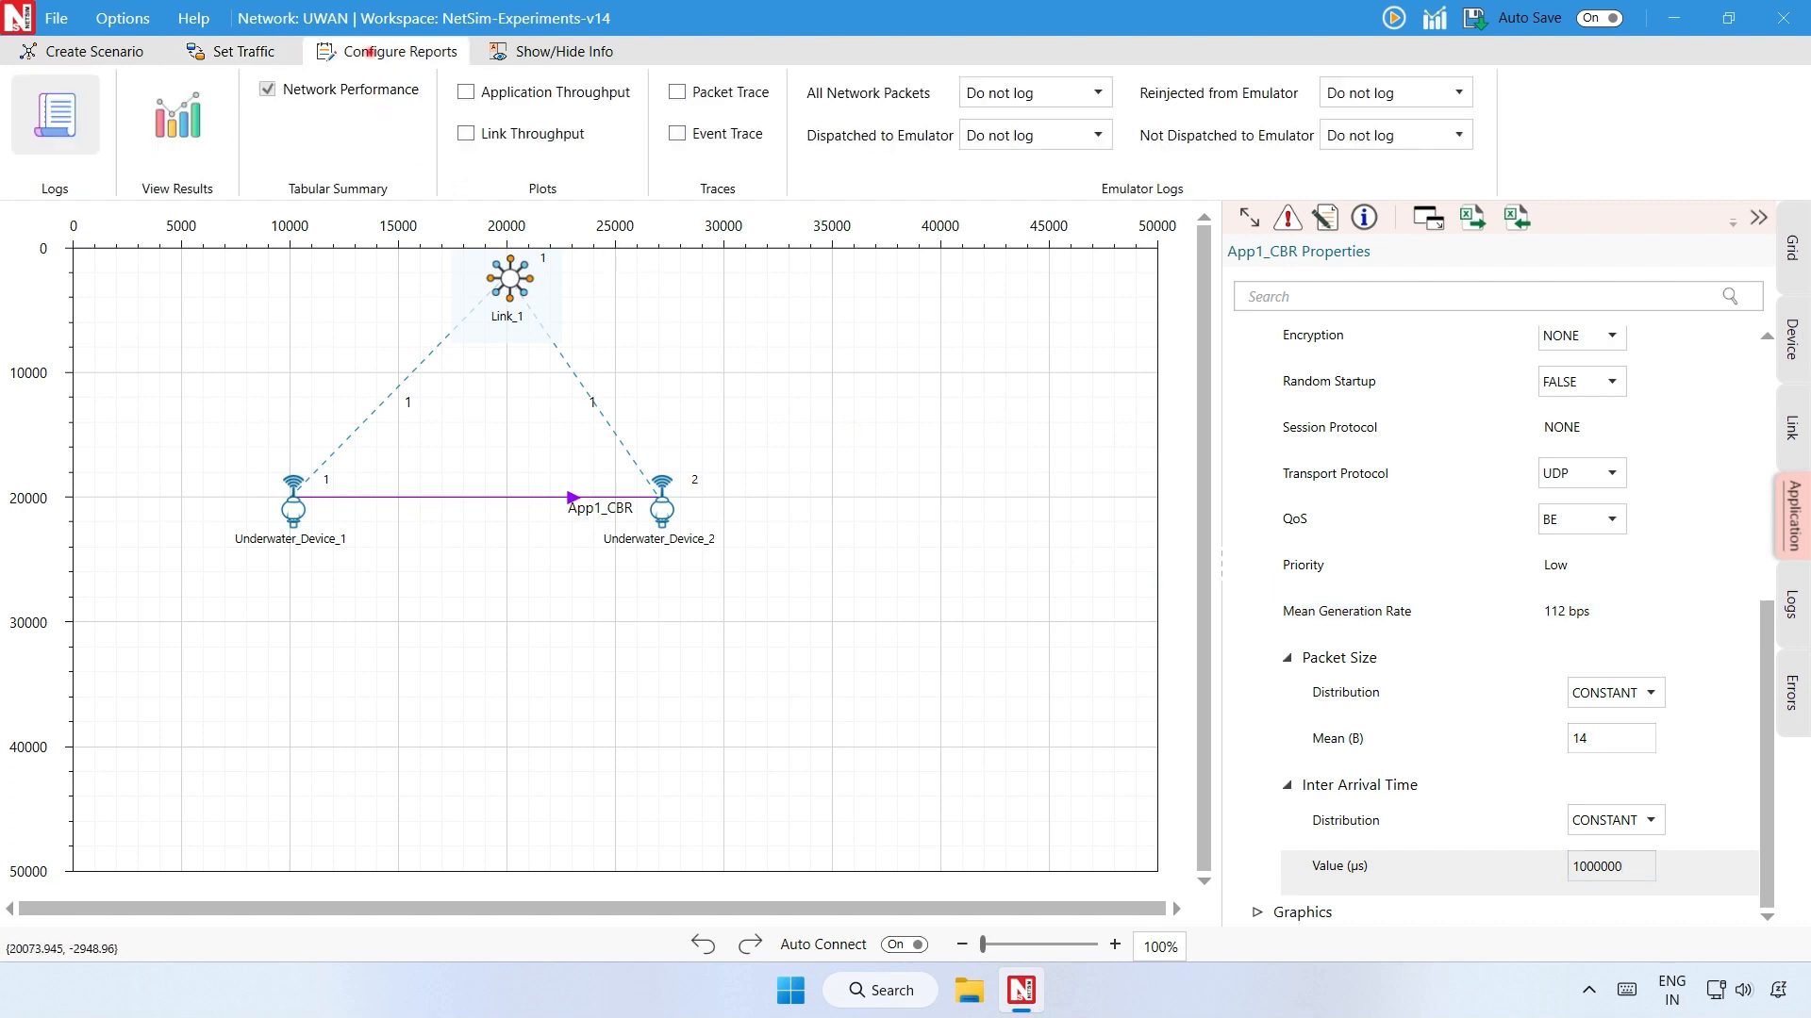
left_click(57, 116)
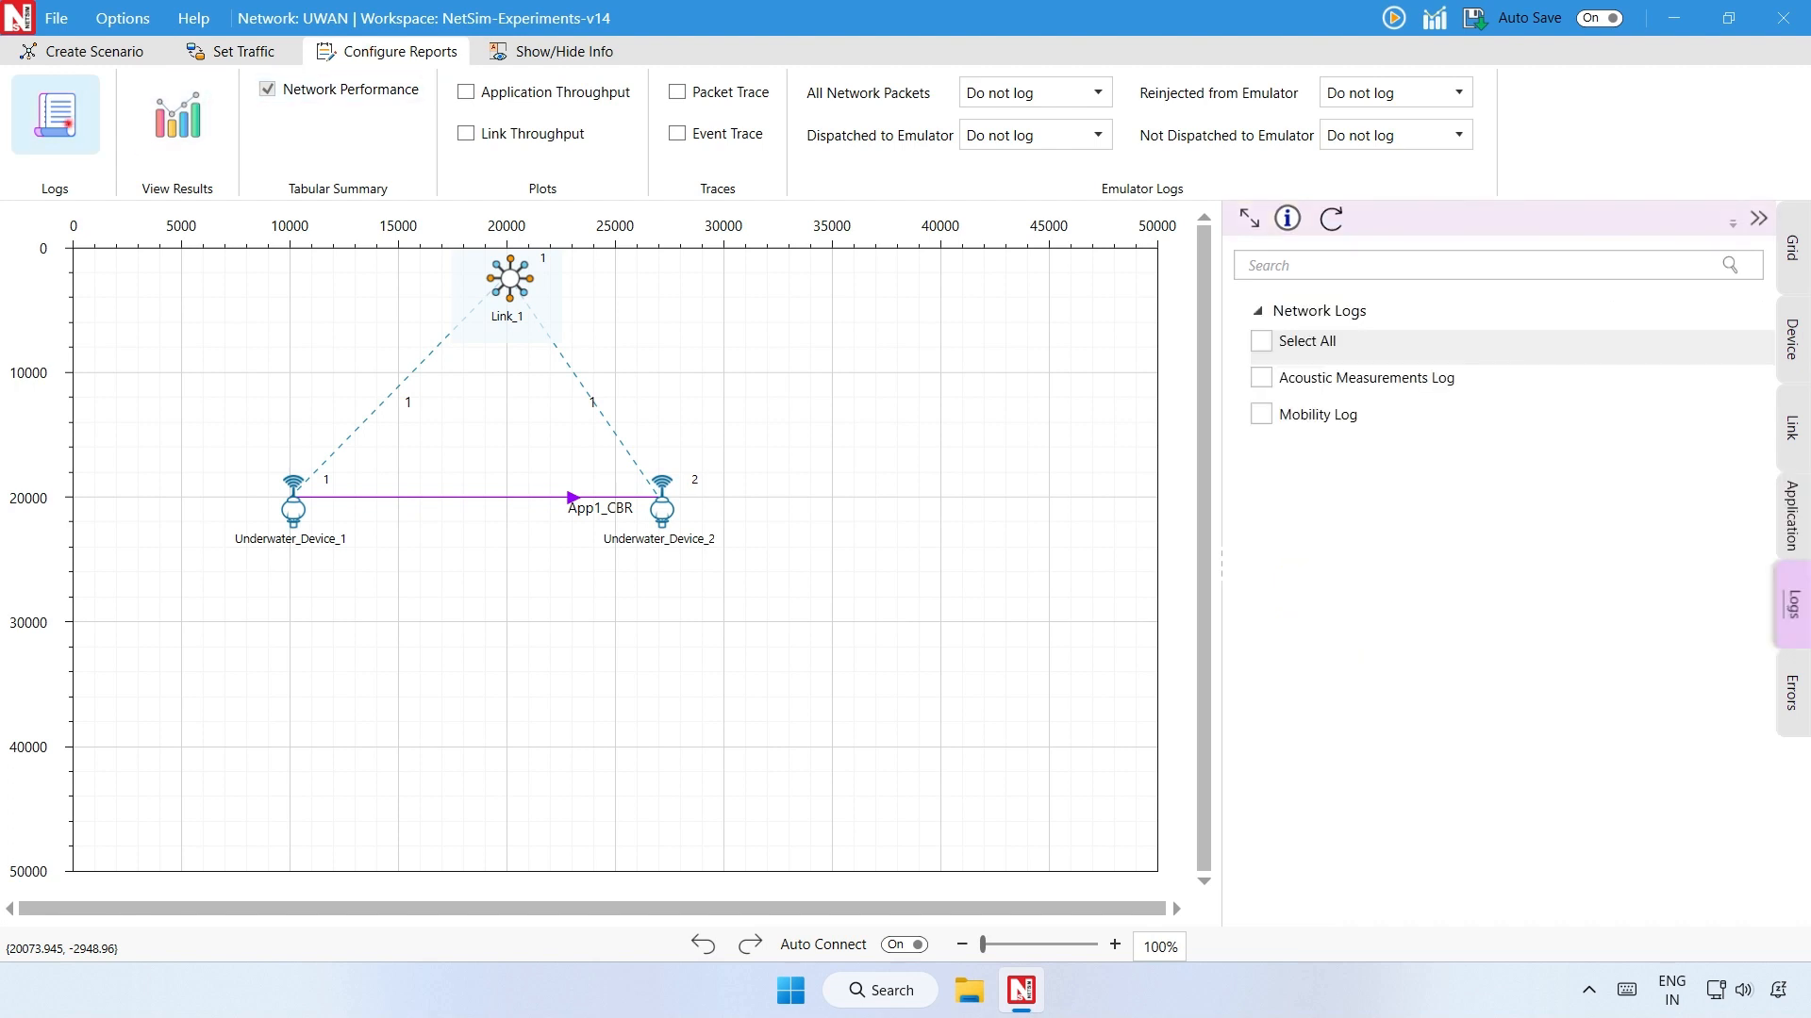
left_click(1263, 379)
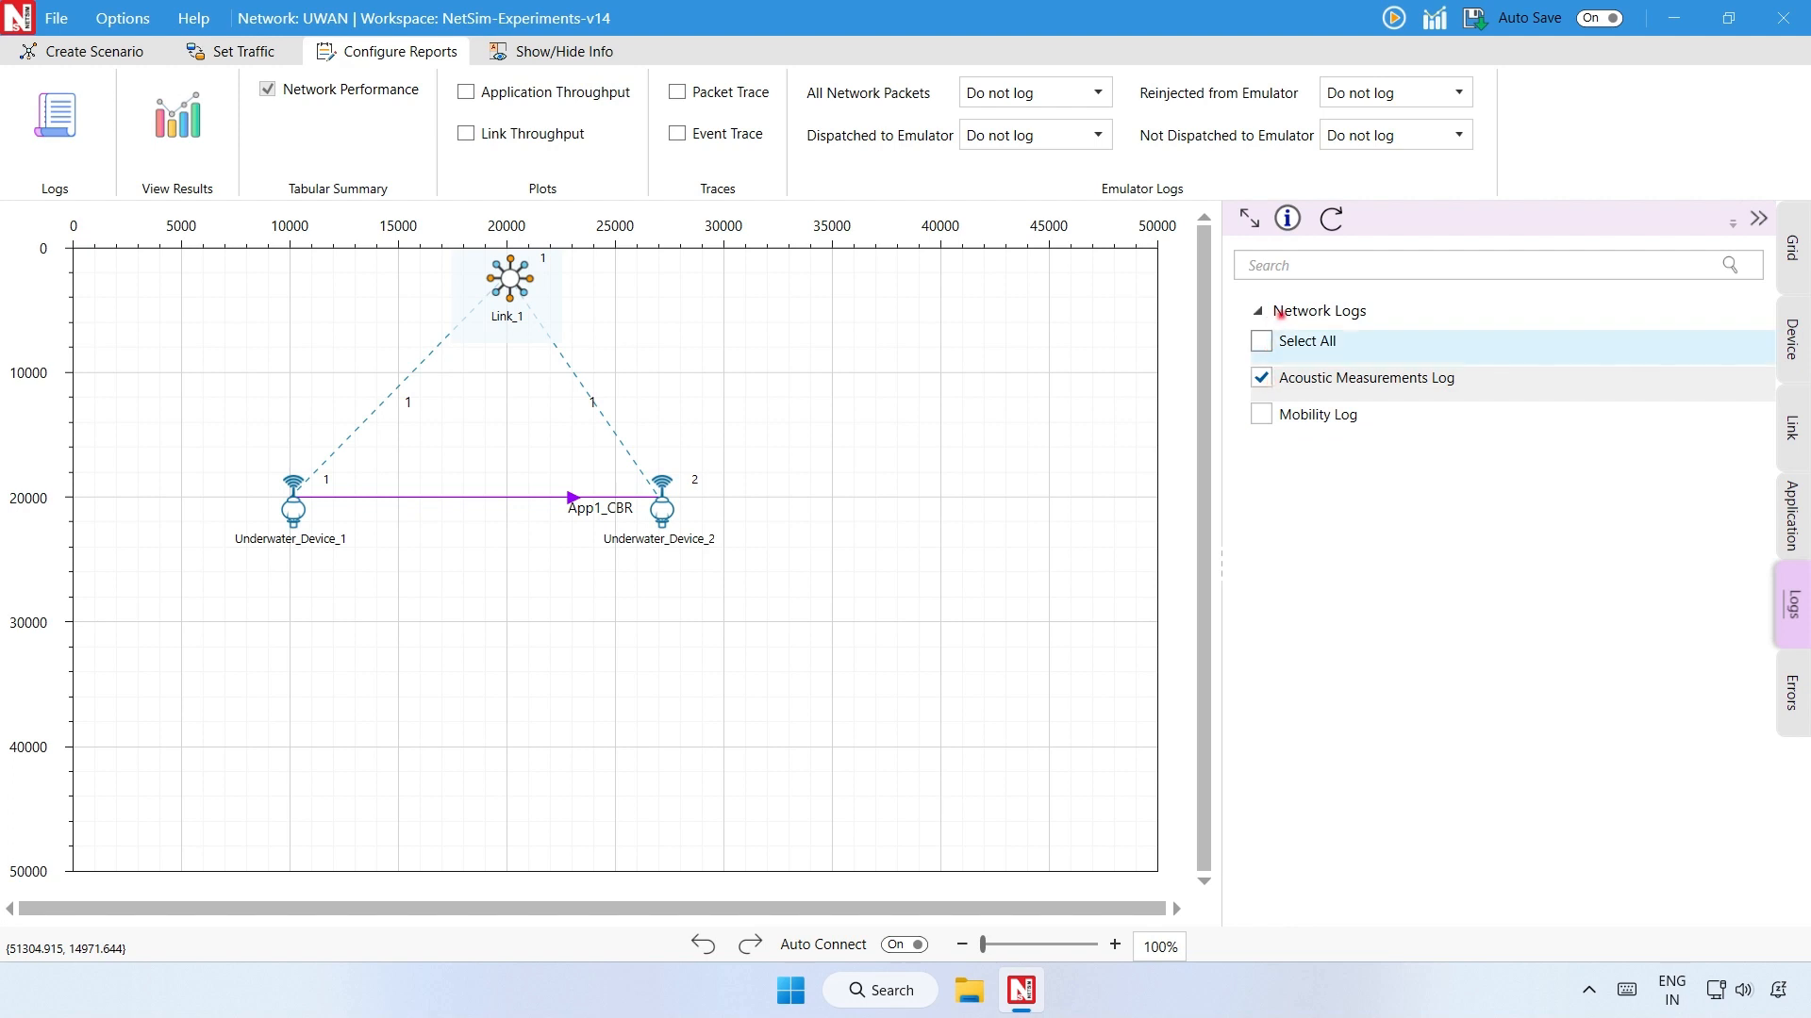
Run the simulation with the simulation time set to 1000 seconds.
left_click(1393, 18)
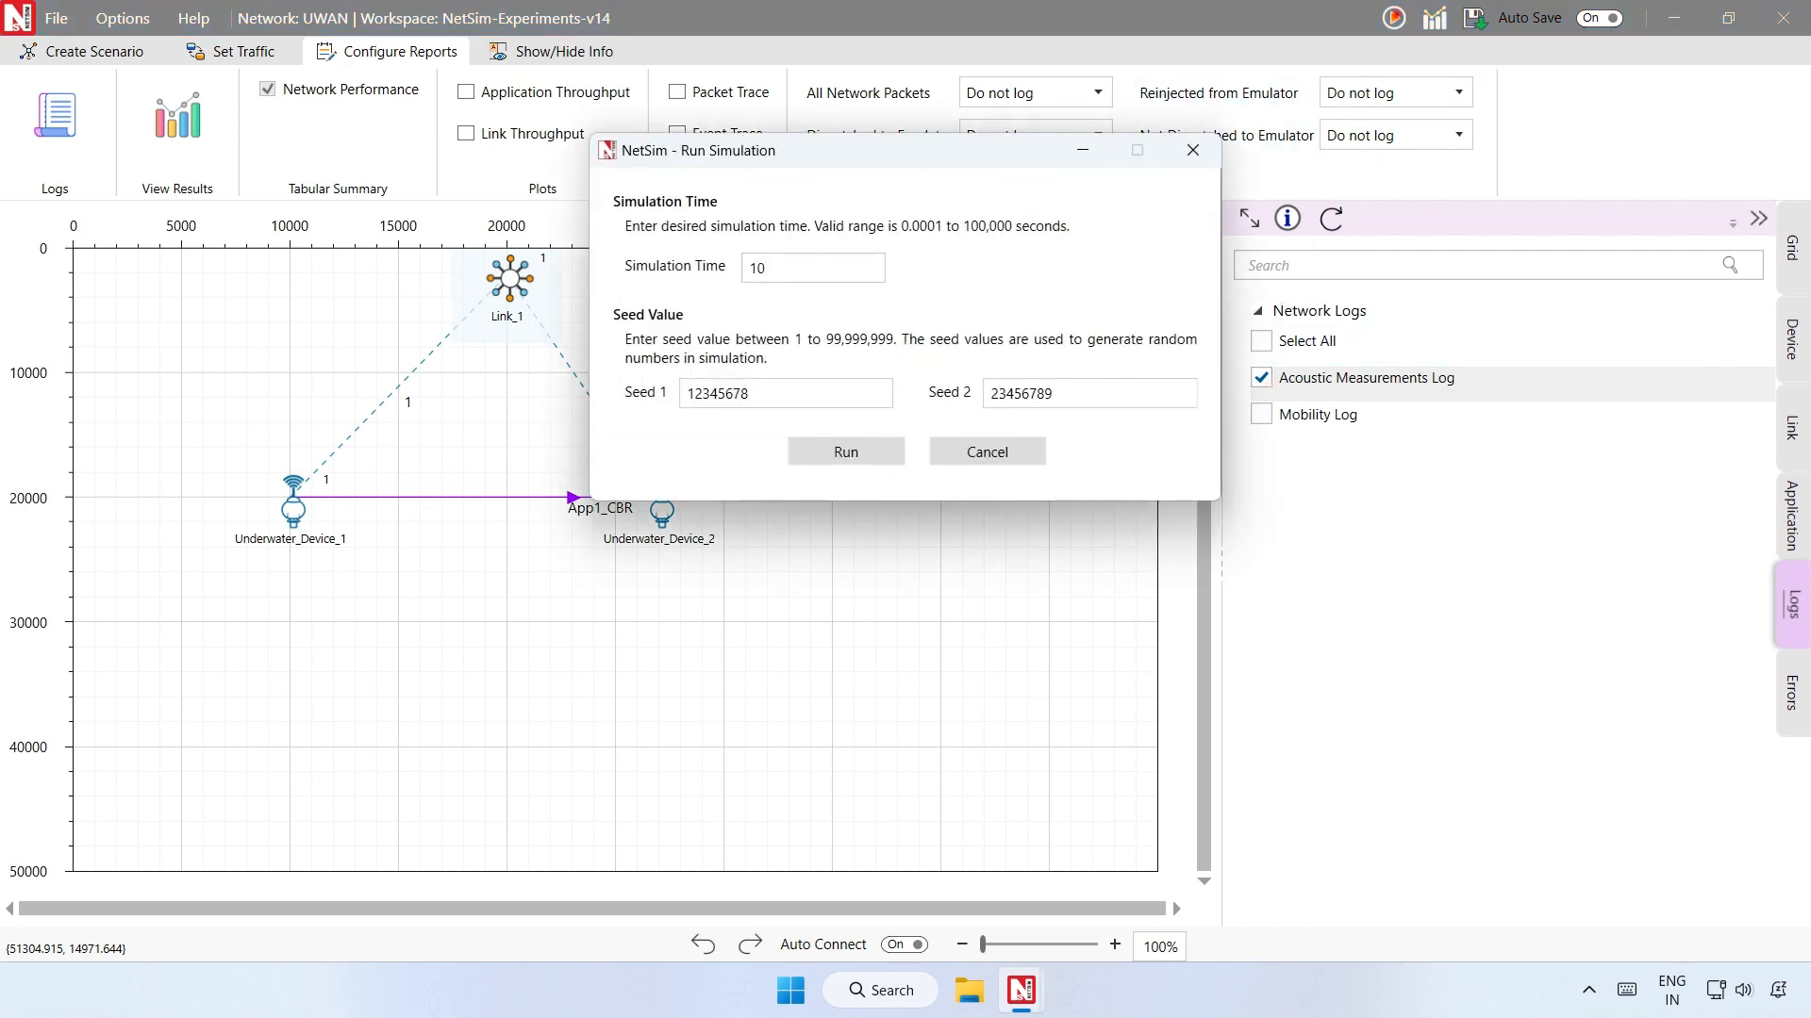
left_click(818, 268)
type("000")
left_click(846, 451)
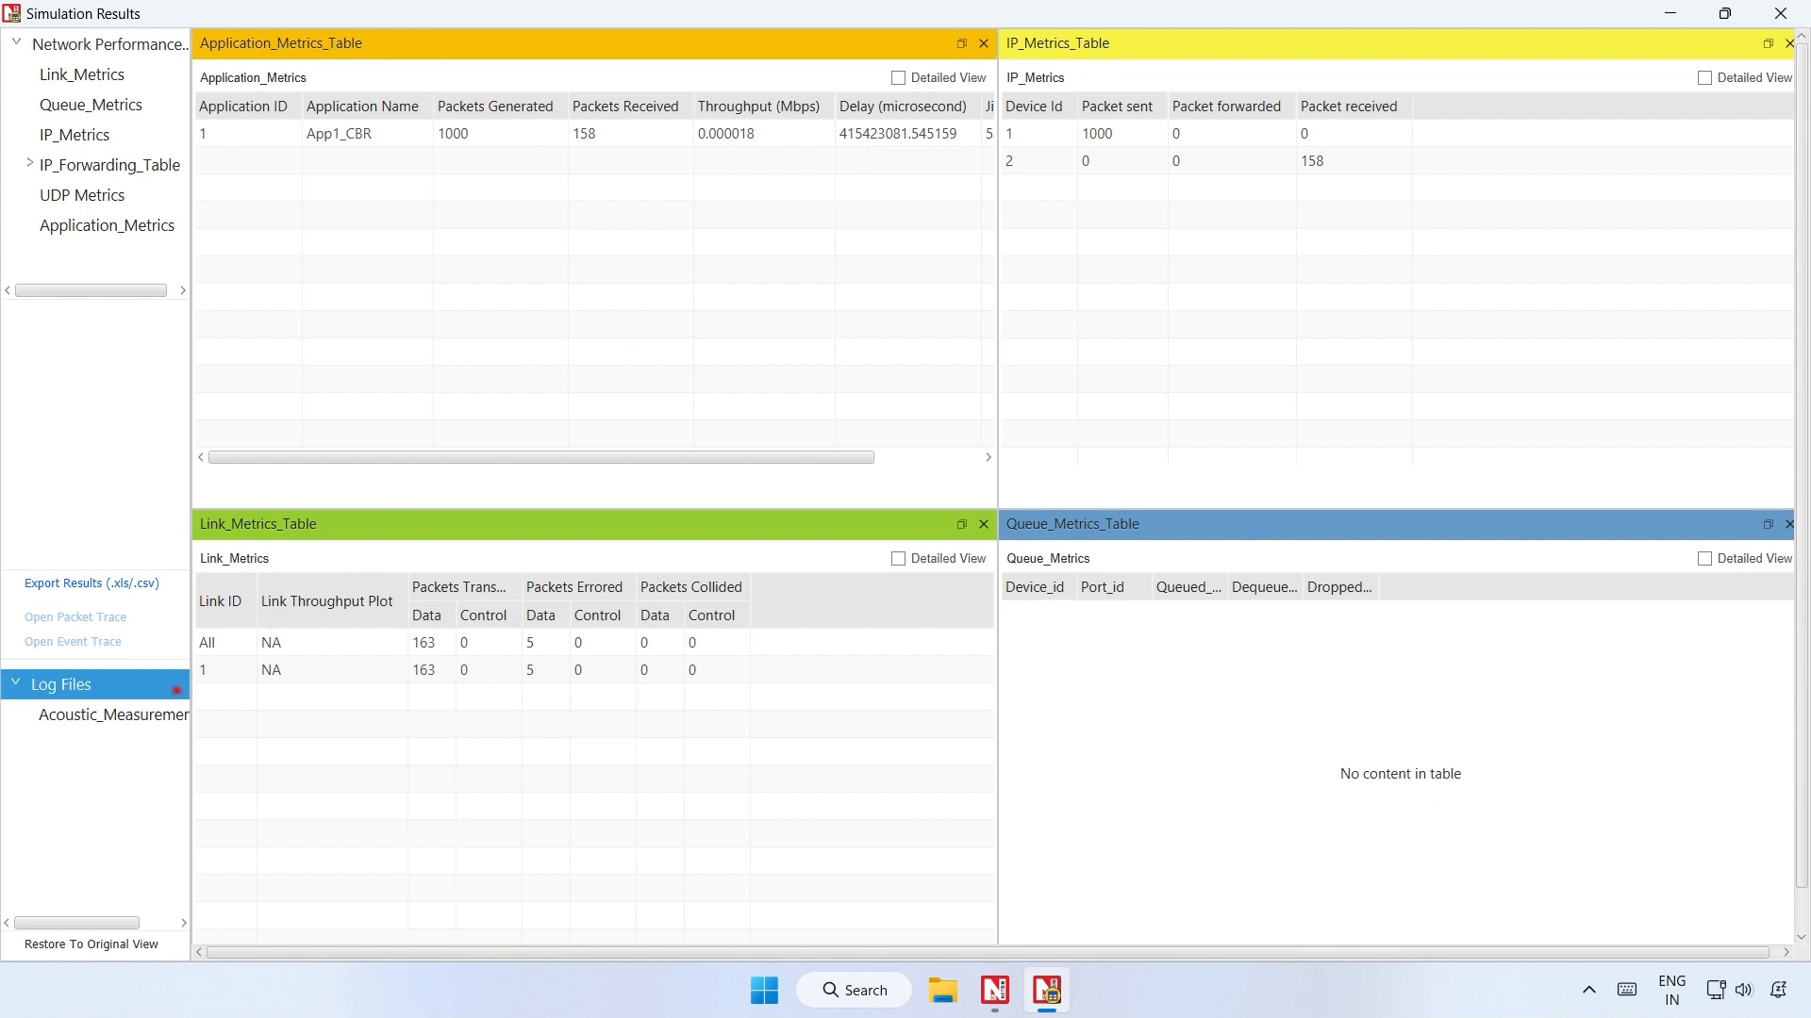
Open the acoustic measurements log in Excel and examine its distance, Tx power, path loss, total noise, SNR, Rx power and BER columns.
double_click(148, 704)
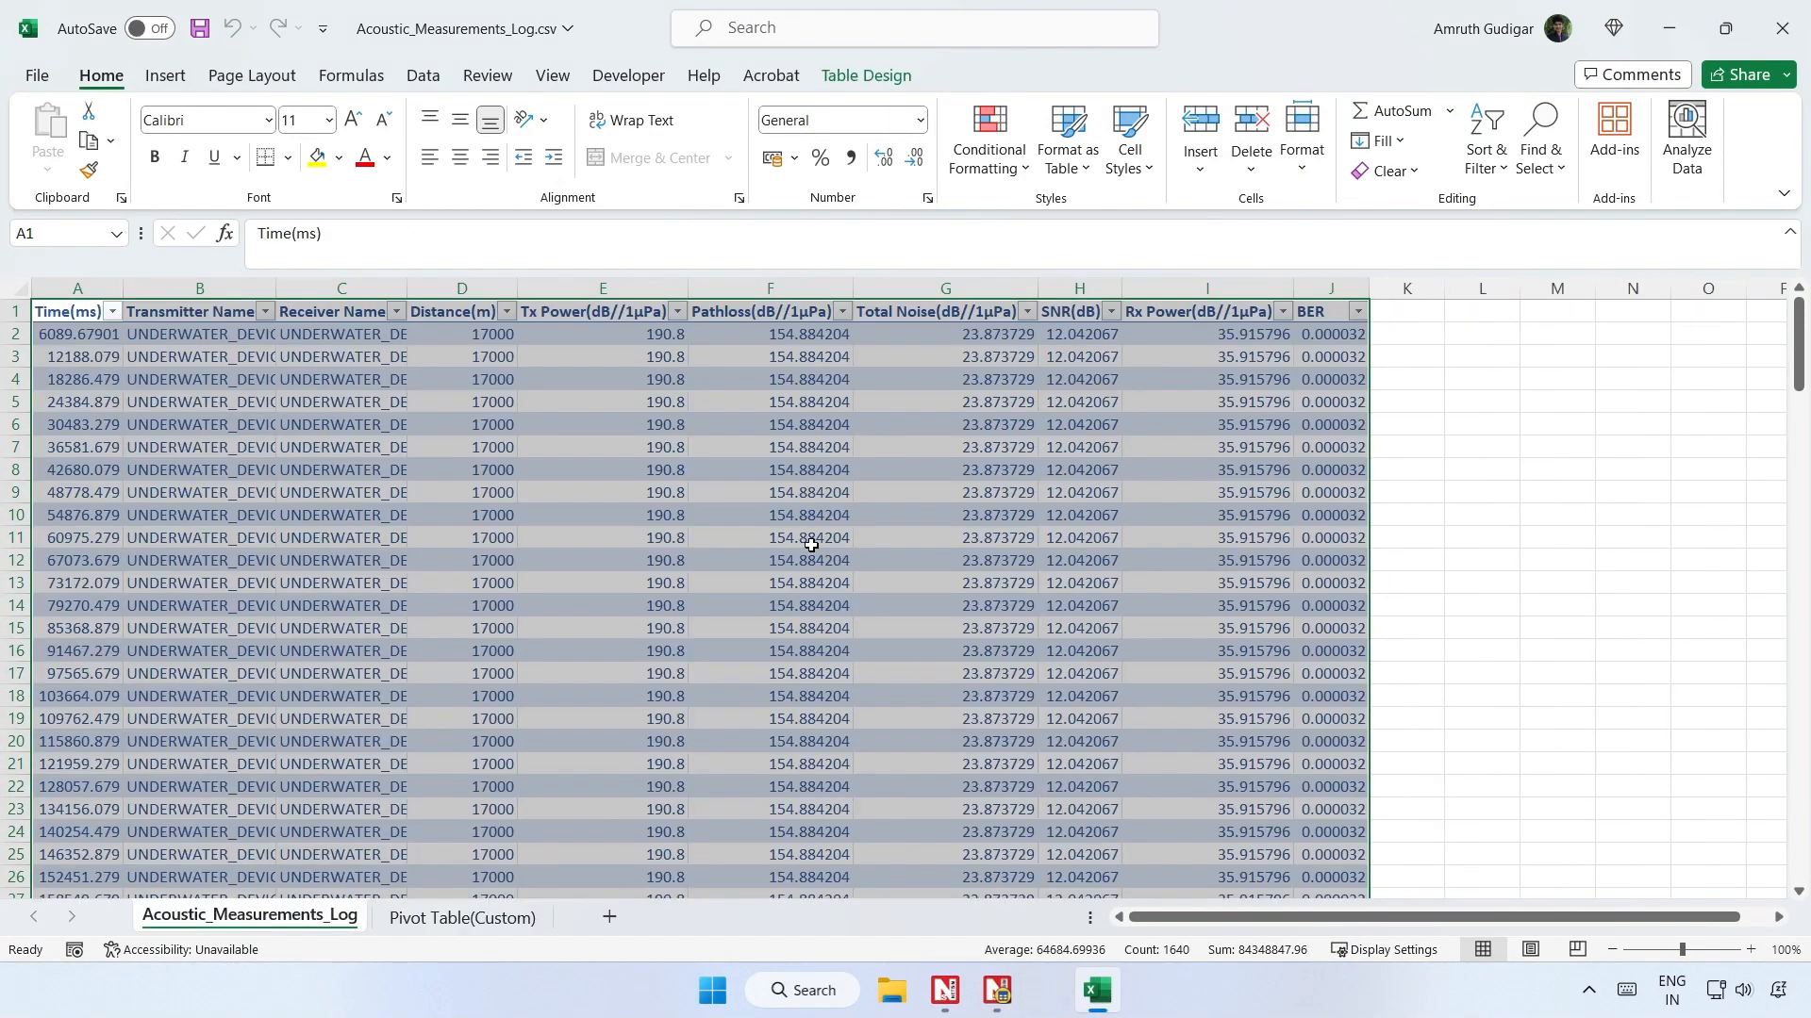
left_click(451, 288)
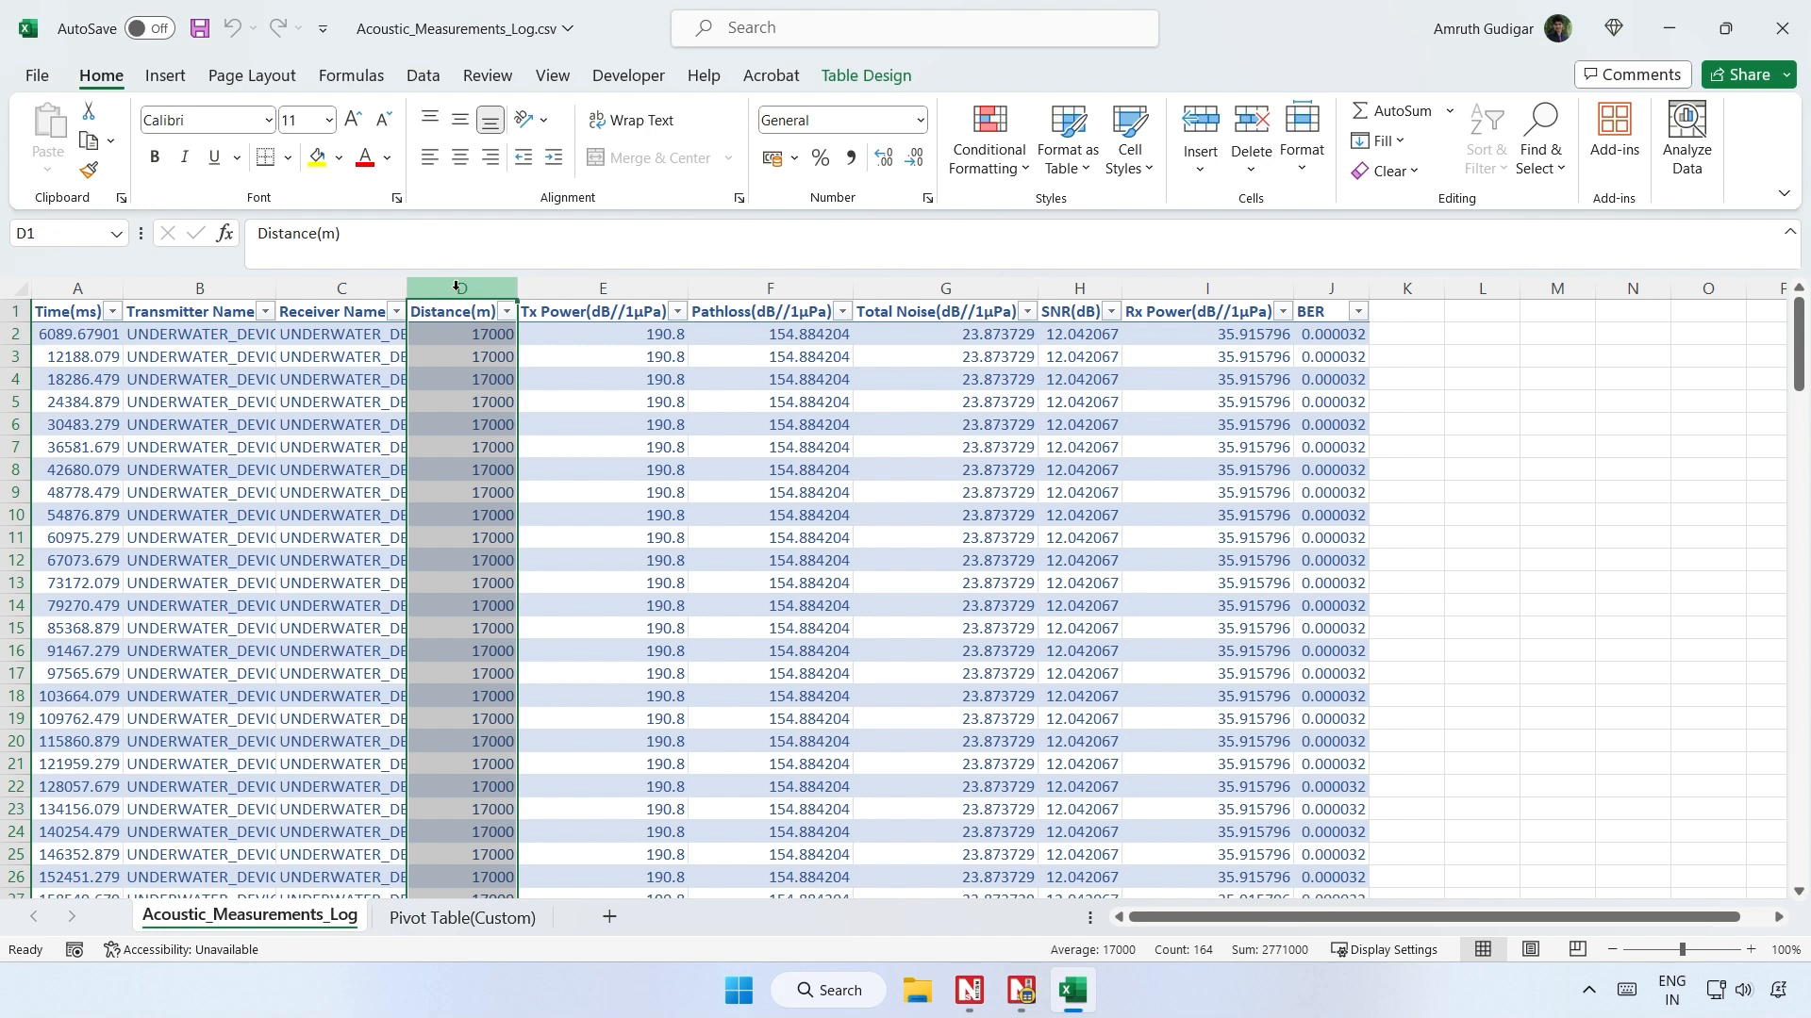
left_click(604, 289)
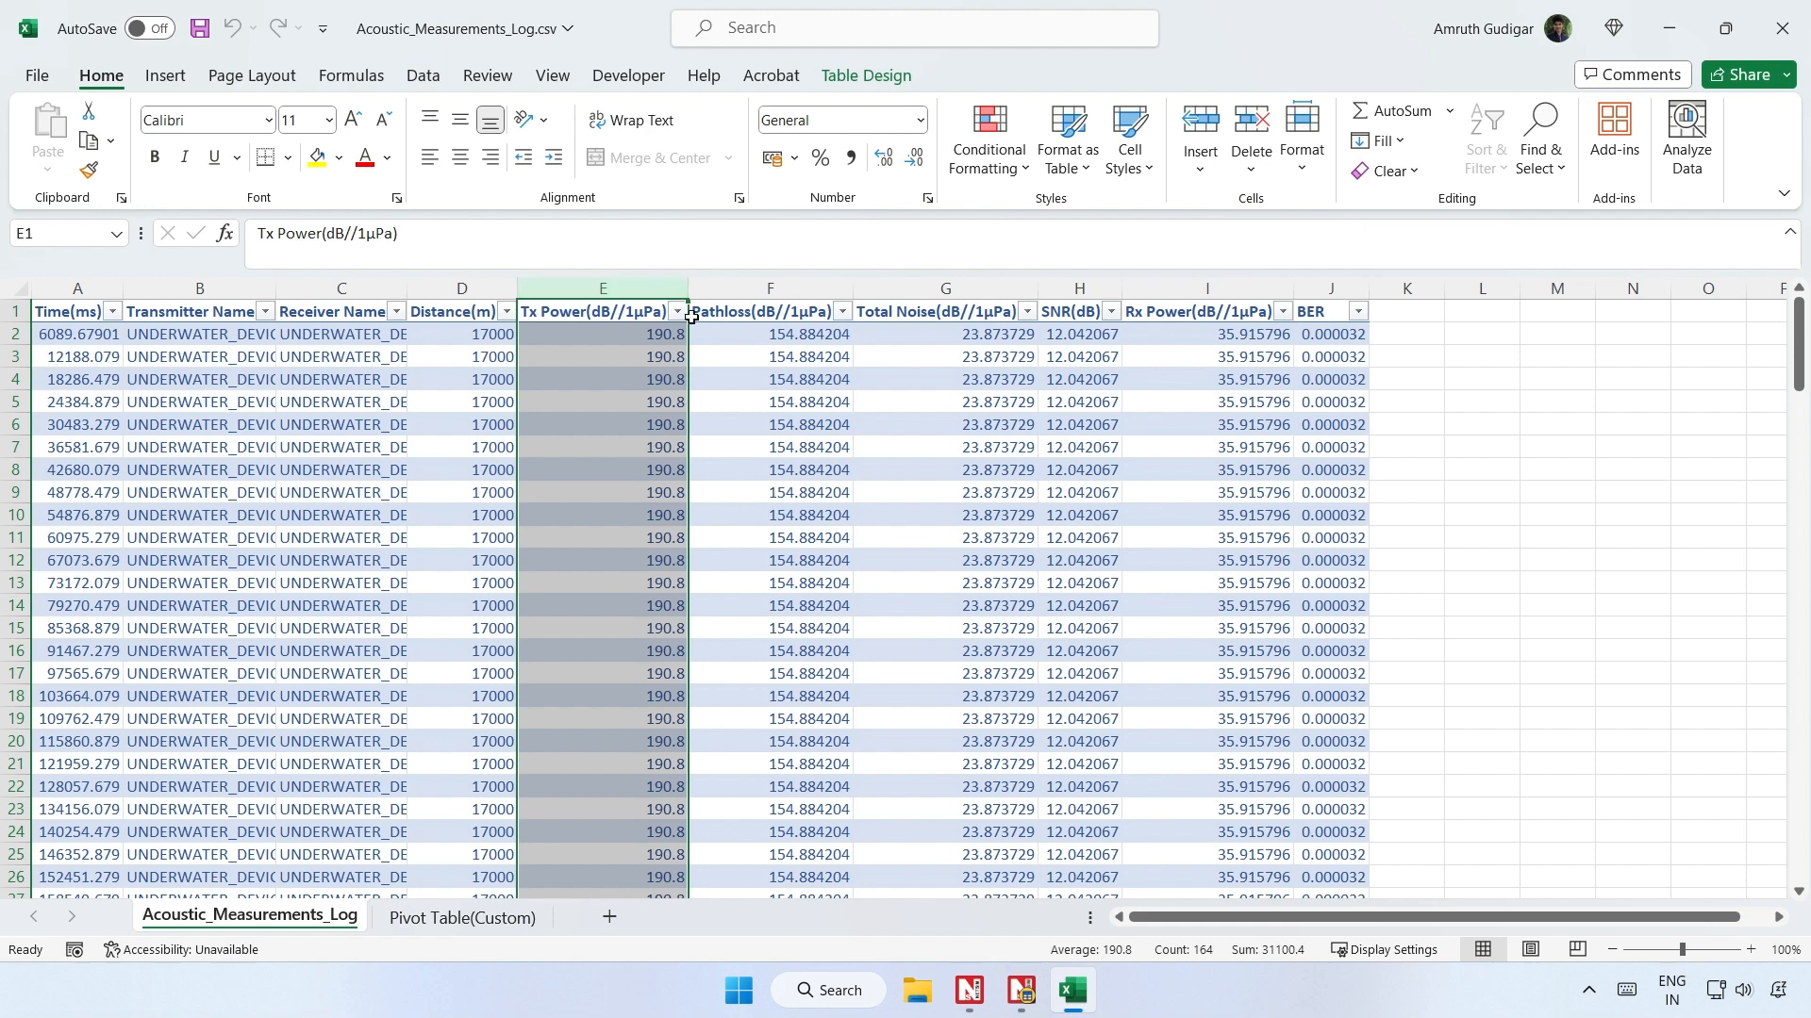
left_click(771, 290)
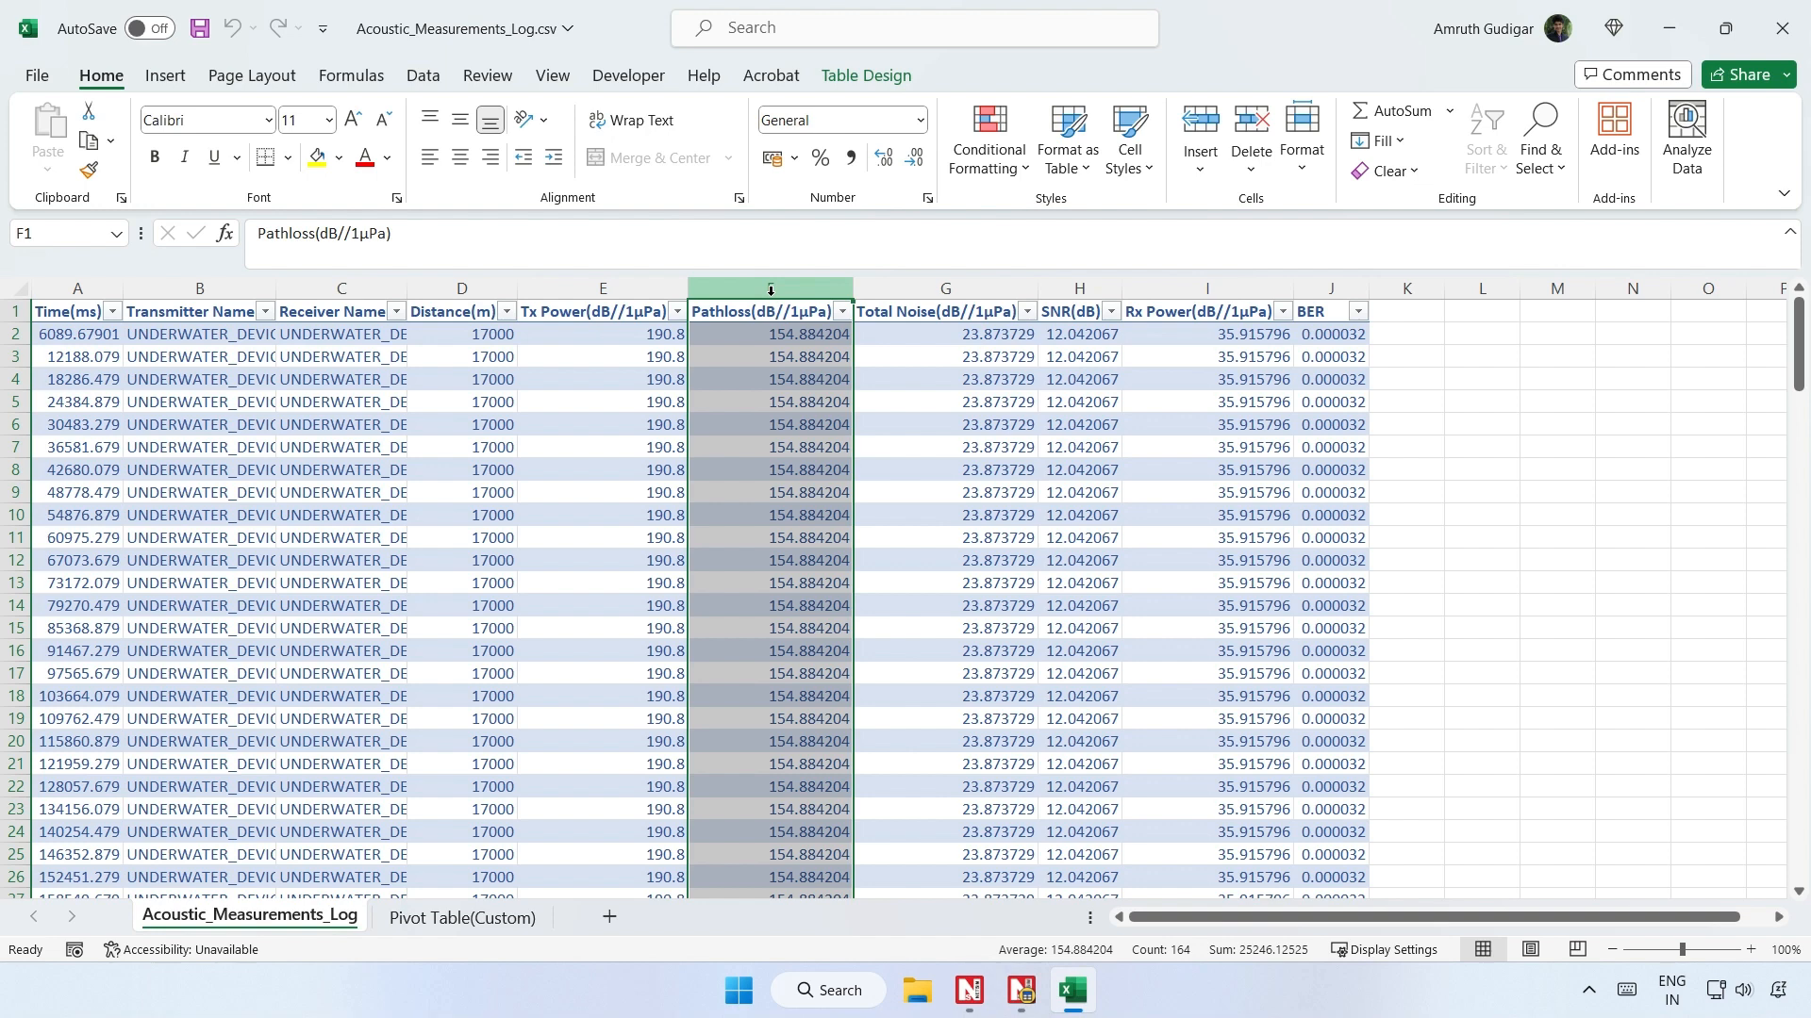
left_click(927, 289)
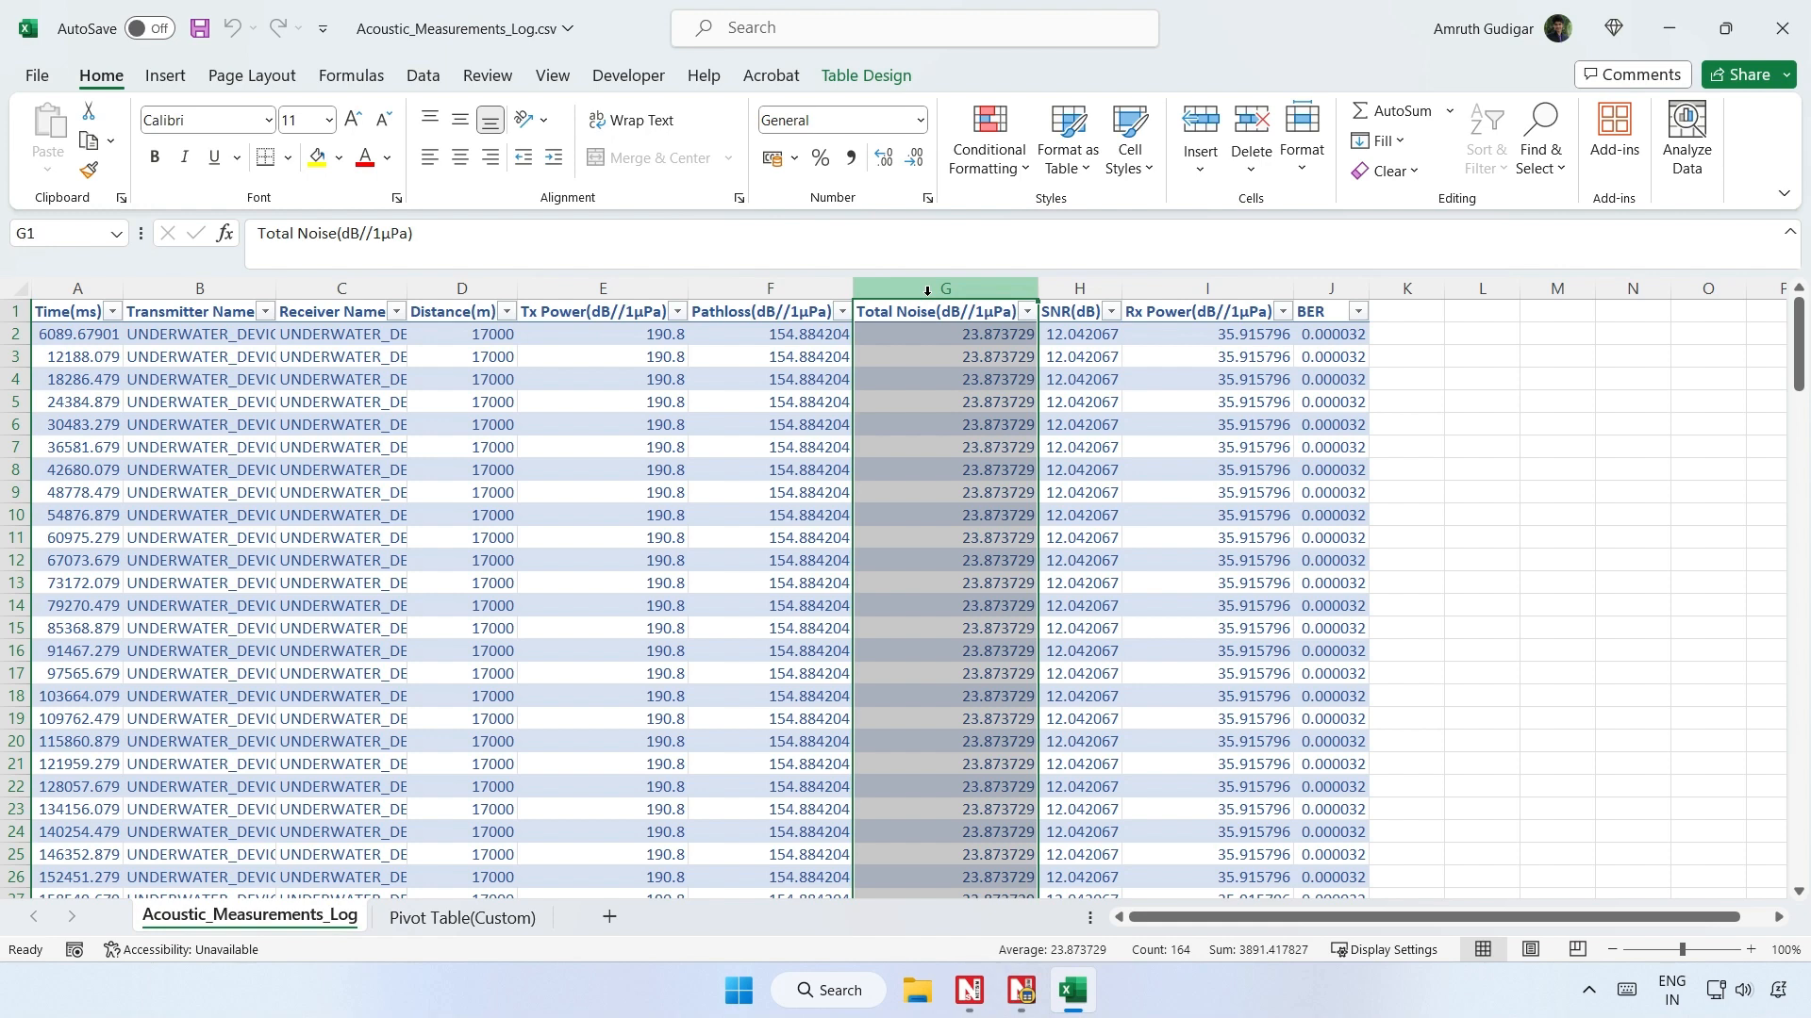
left_click(1074, 289)
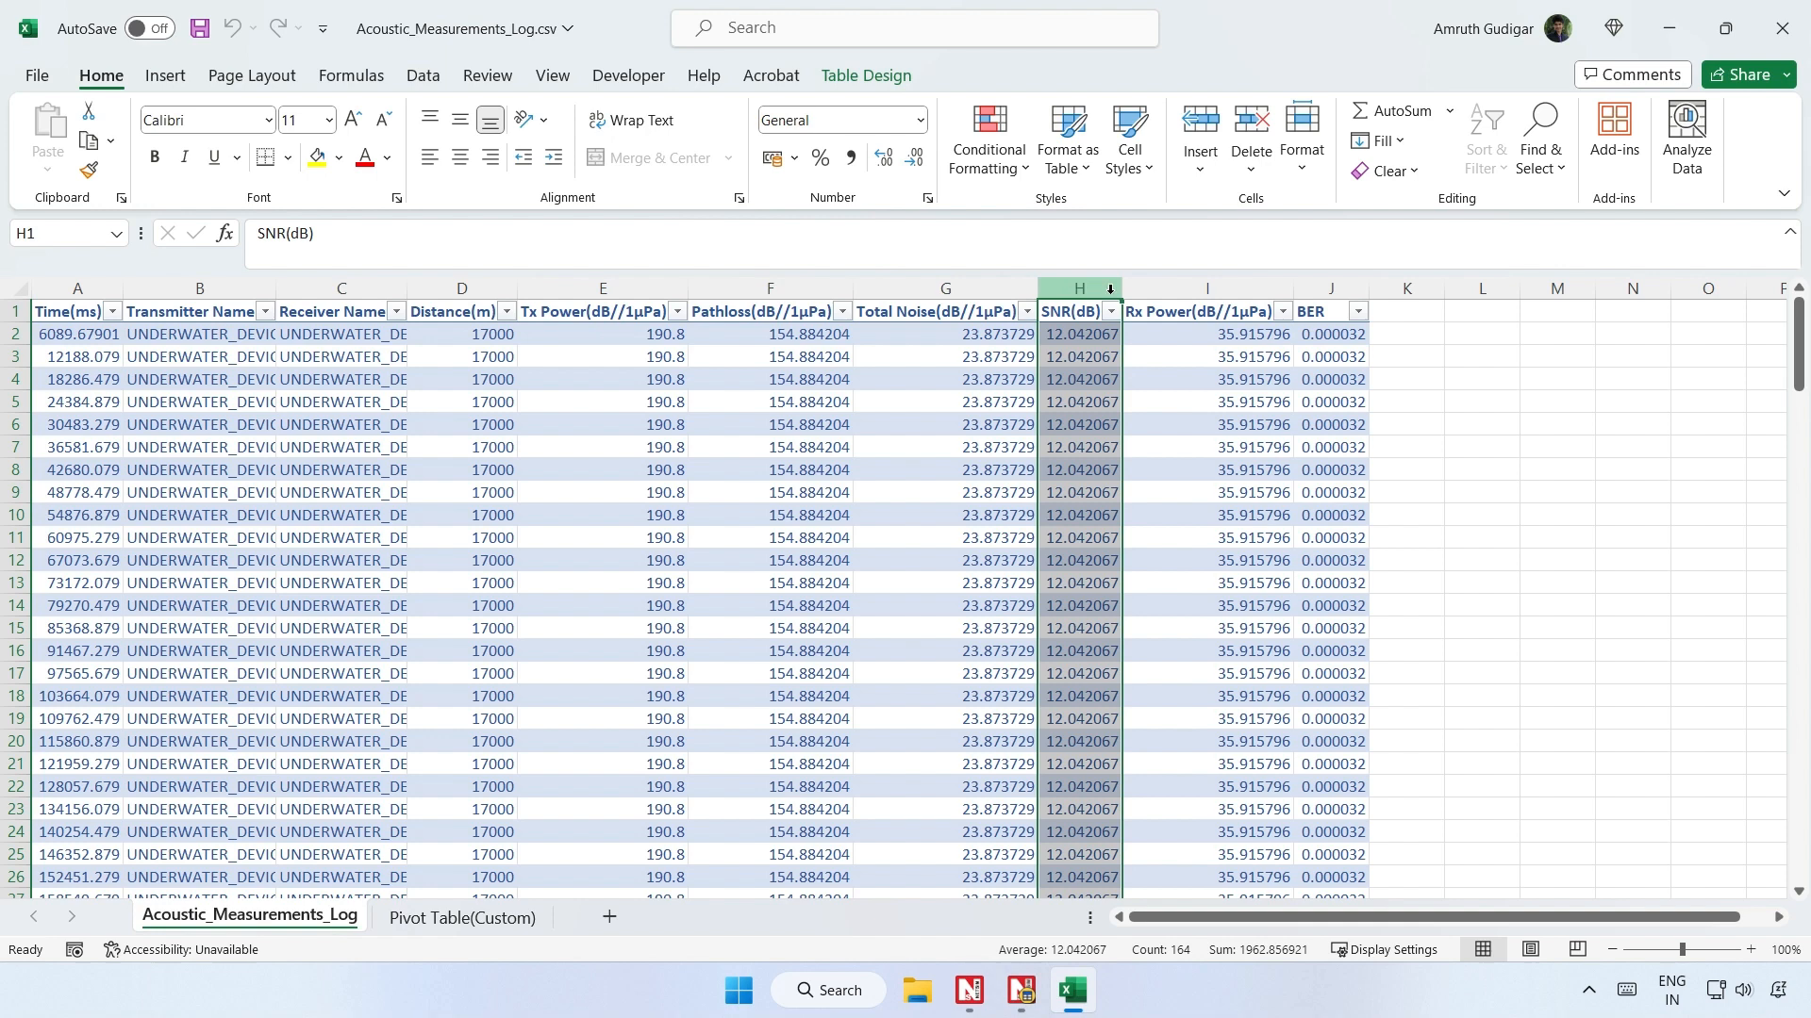
left_click(1159, 289)
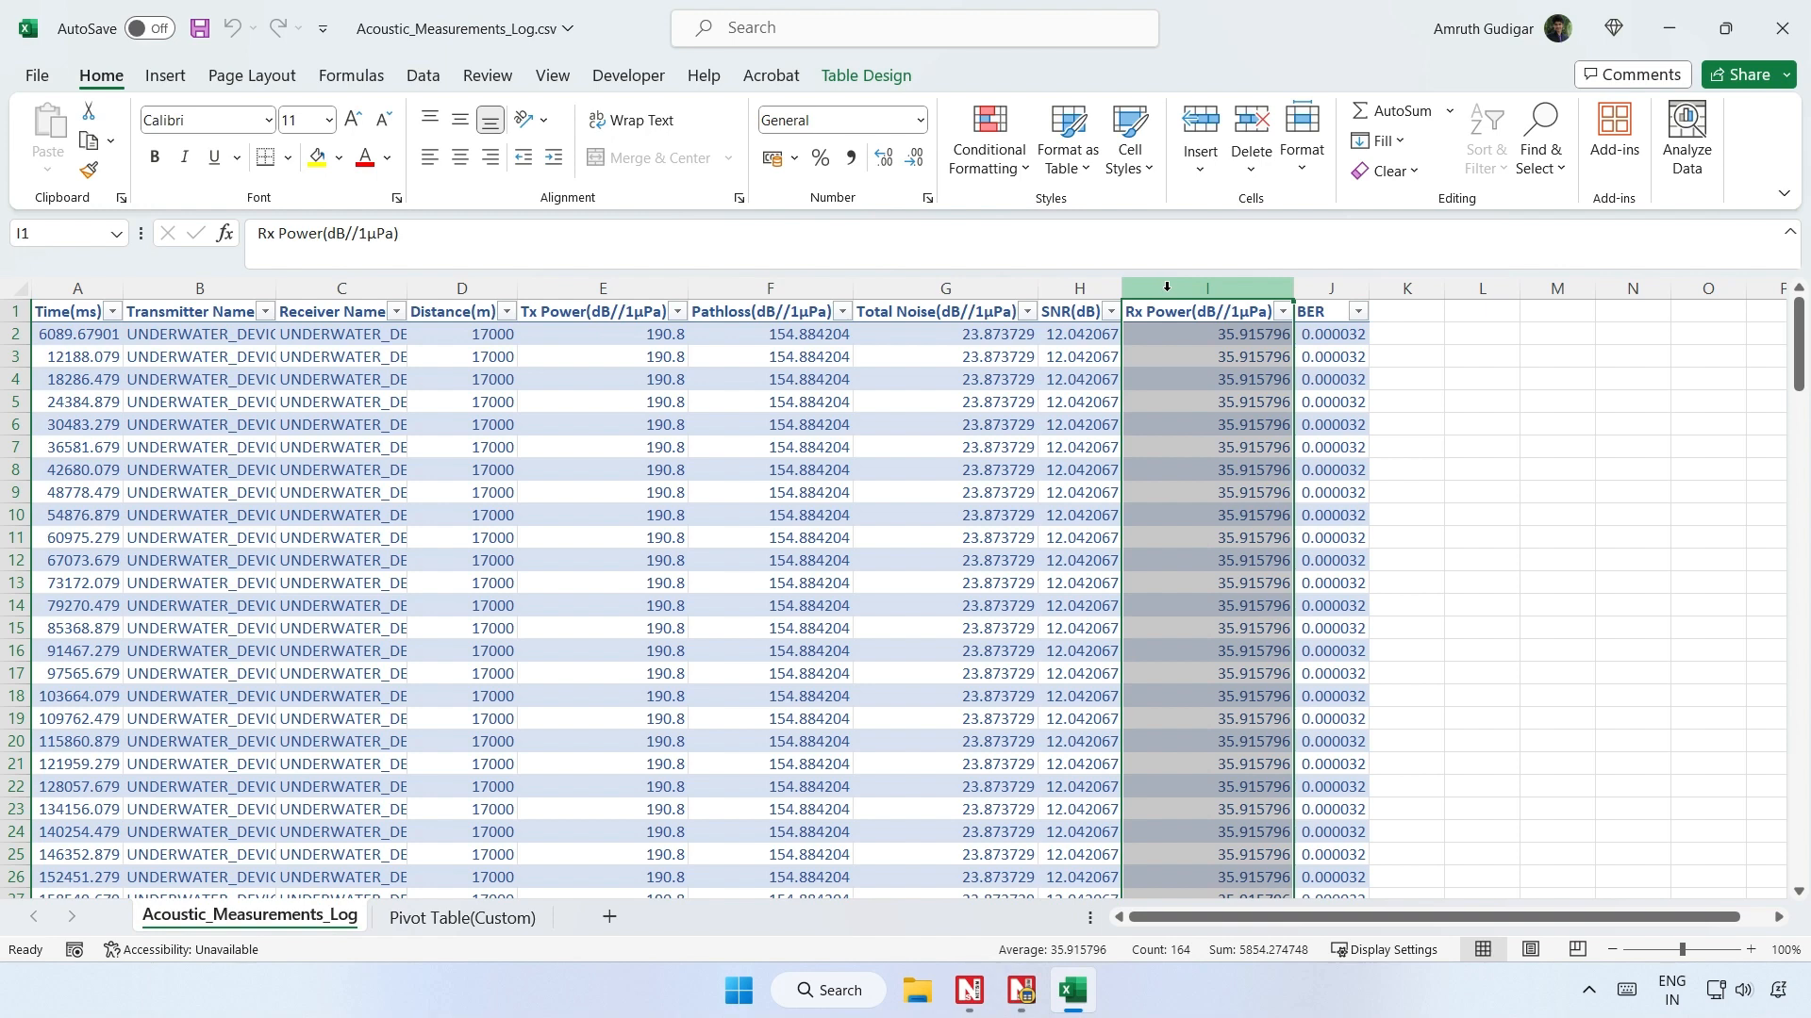
left_click(1343, 286)
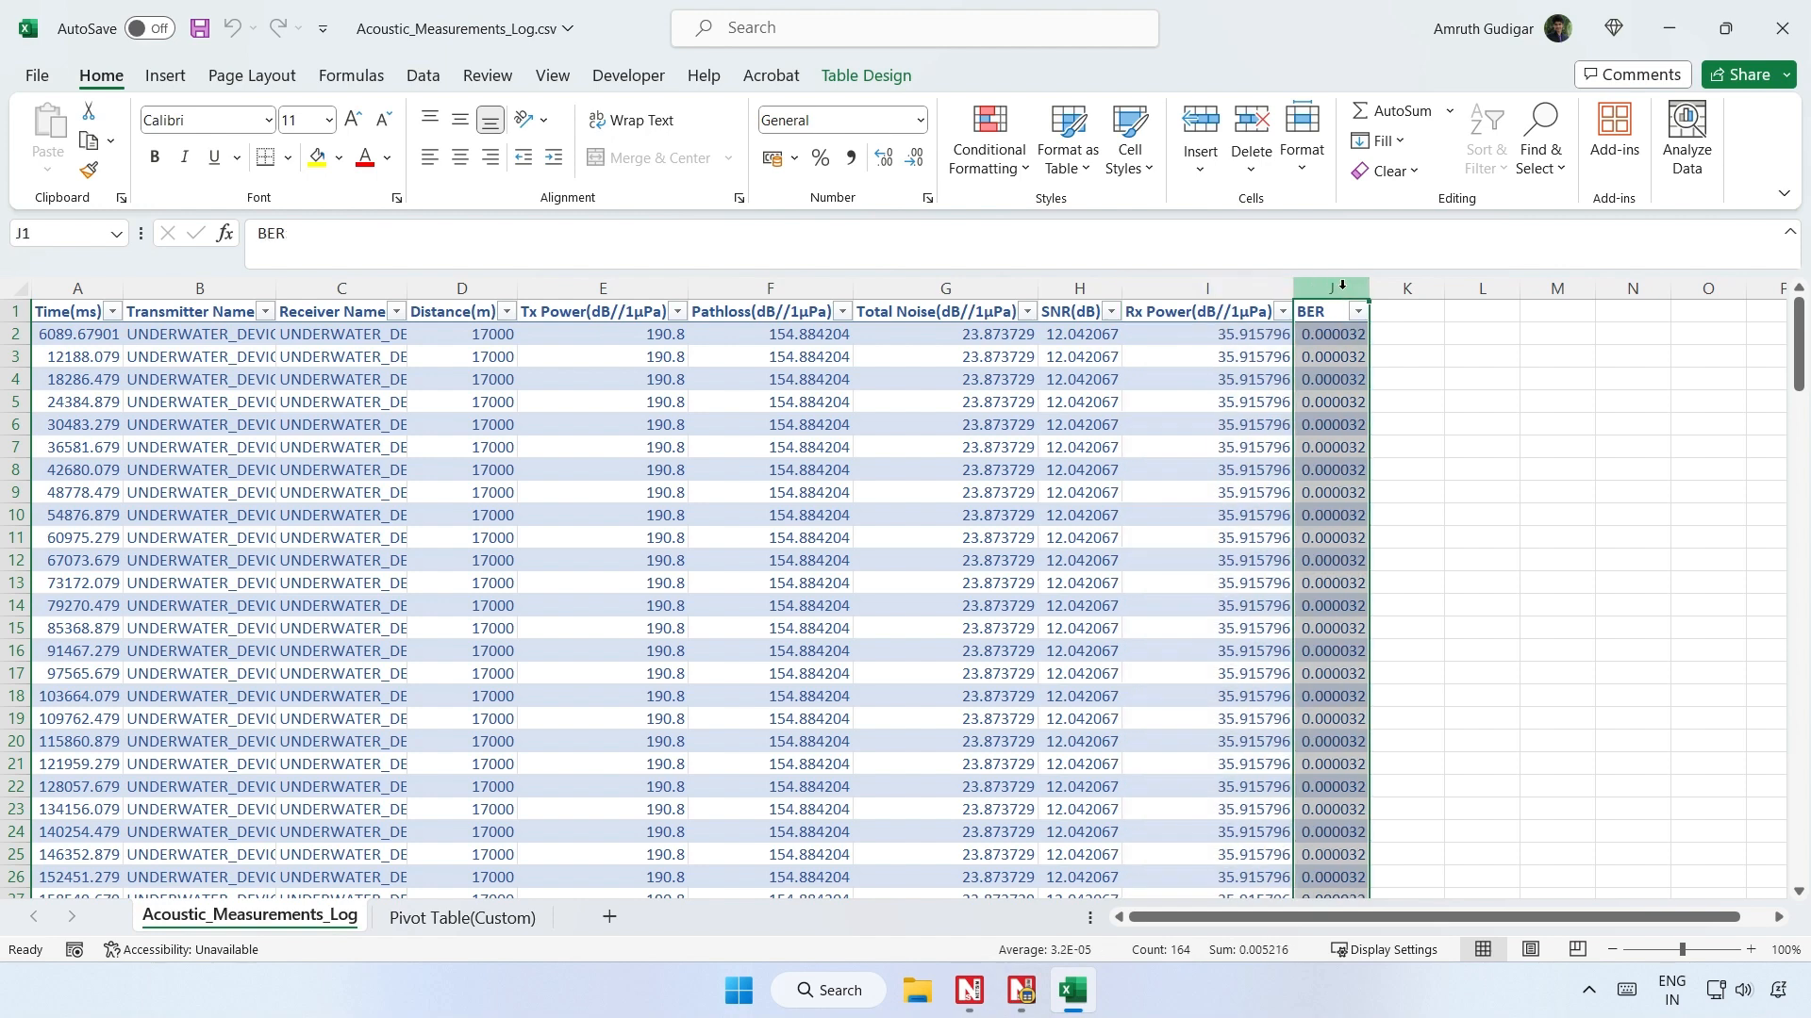